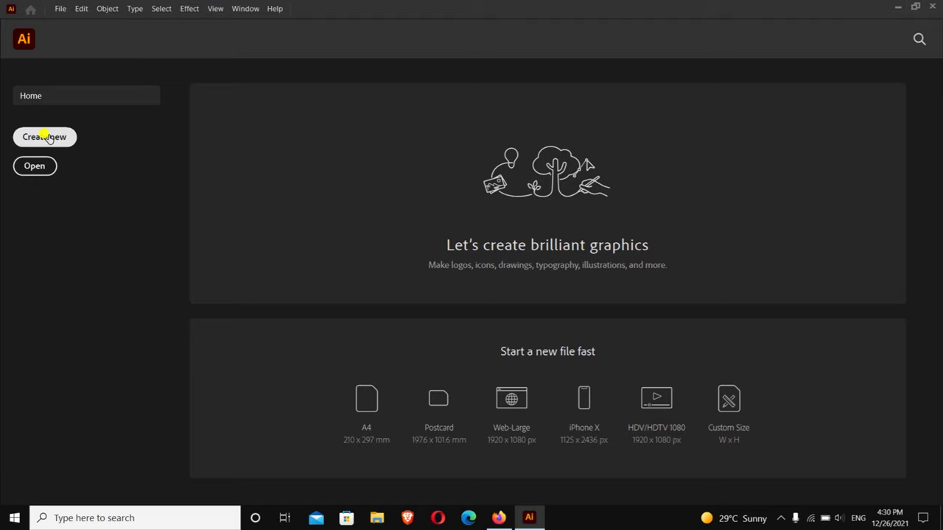
Step: Create a 1280 × 720 px custom-preset document named 'logo design'
click(47, 138)
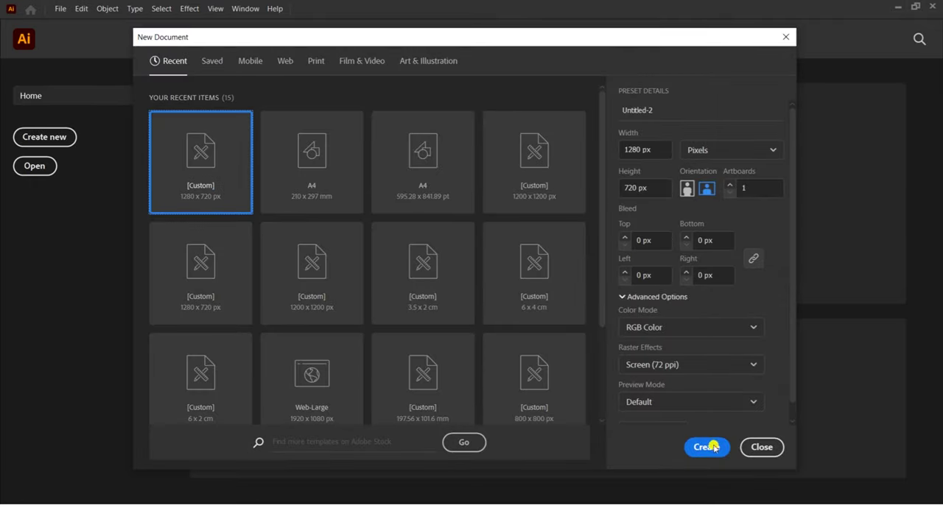
click(660, 109)
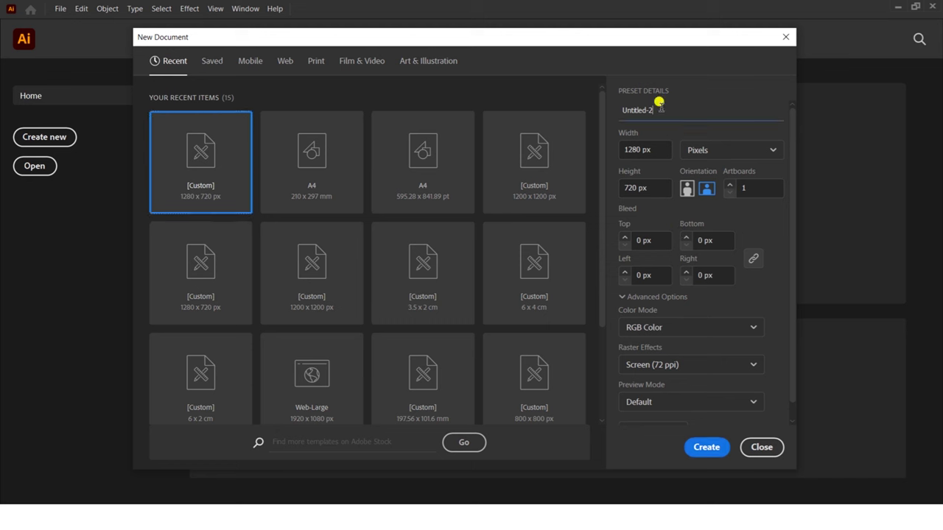
key(BackSpace)
key(BackSpace)
key(BackSpace)
text(logo de)
click(705, 448)
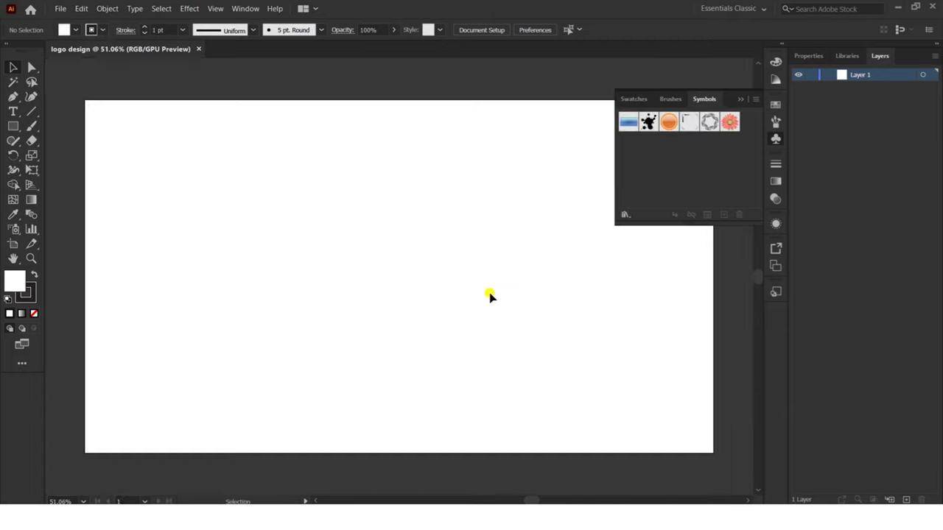
Step: Close the Symbols panel and type a large letter D near the artboard centre
click(739, 100)
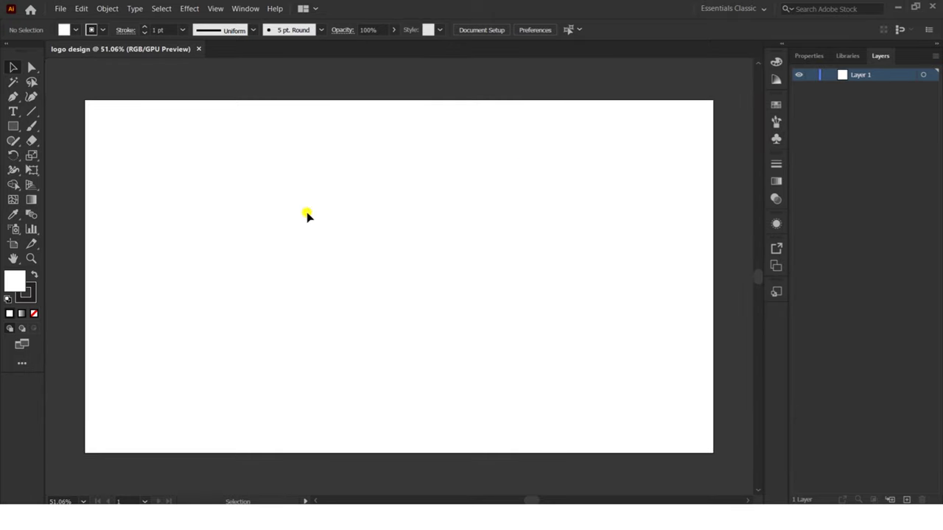
key(t)
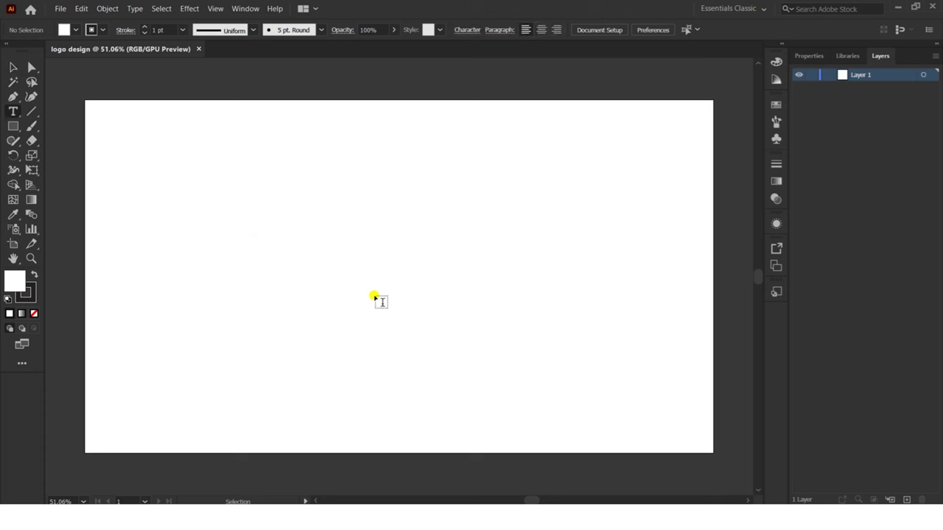
click(291, 222)
key(BackSpace)
text(D)
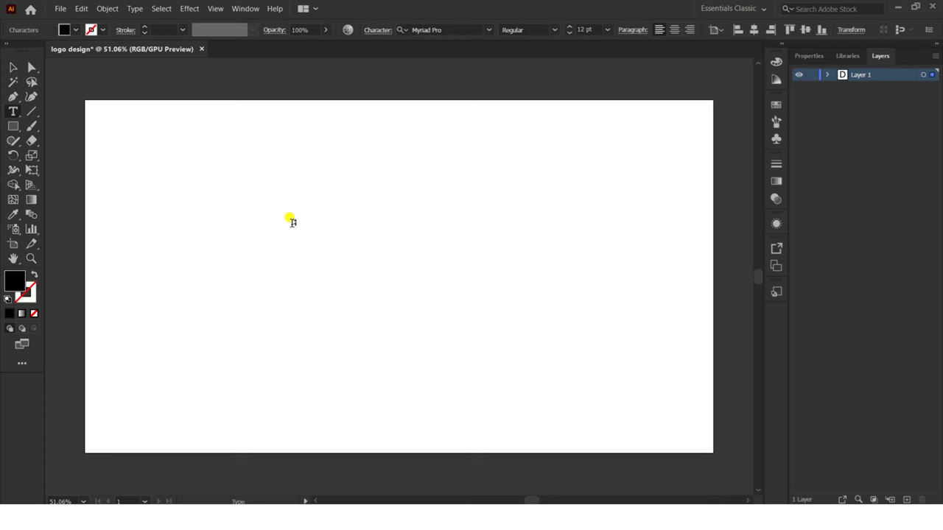
click(13, 67)
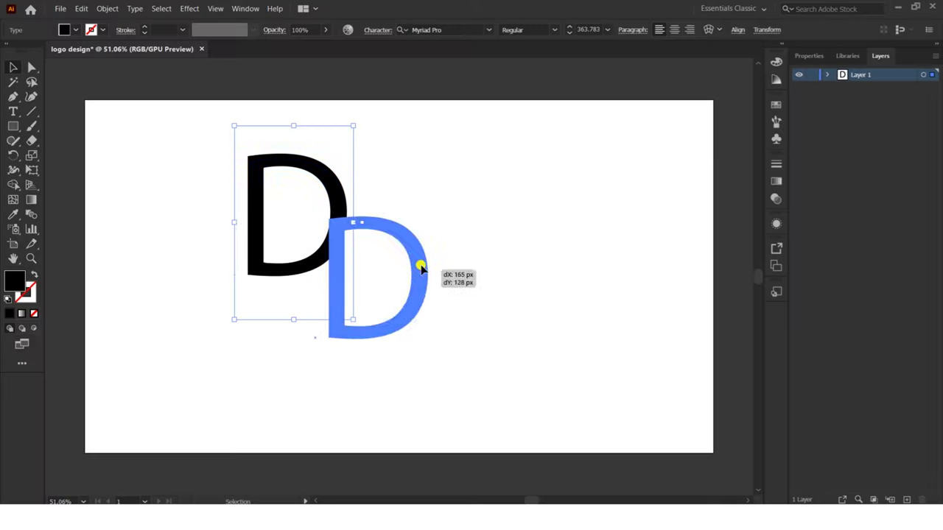
Step: Set the D's font to Daikon Bold
click(453, 26)
key(BackSpace)
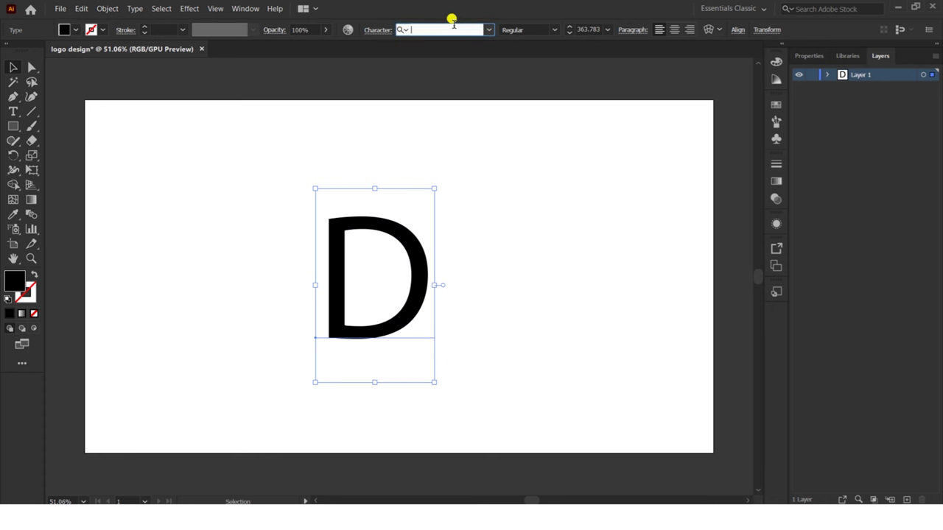
text(dai)
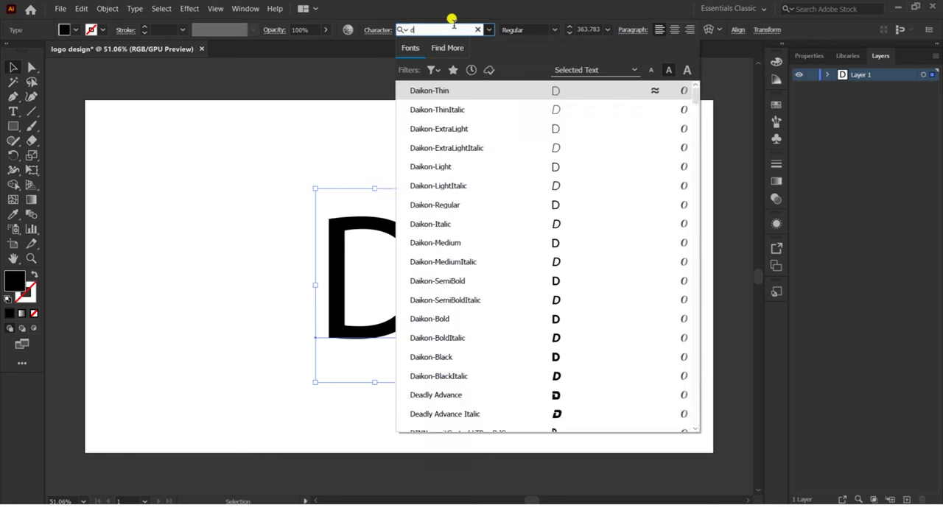
click(453, 323)
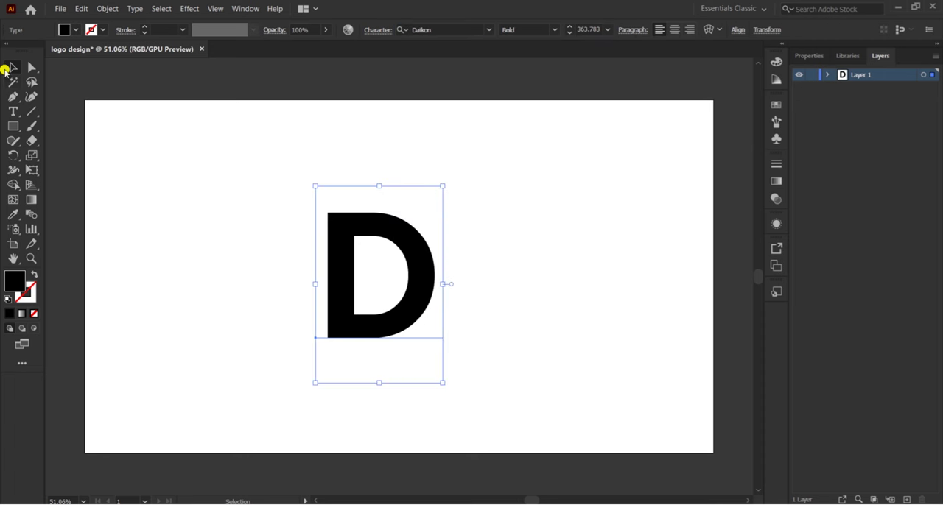
Step: Expand the D into outlined shapes via Object > Expand
click(107, 8)
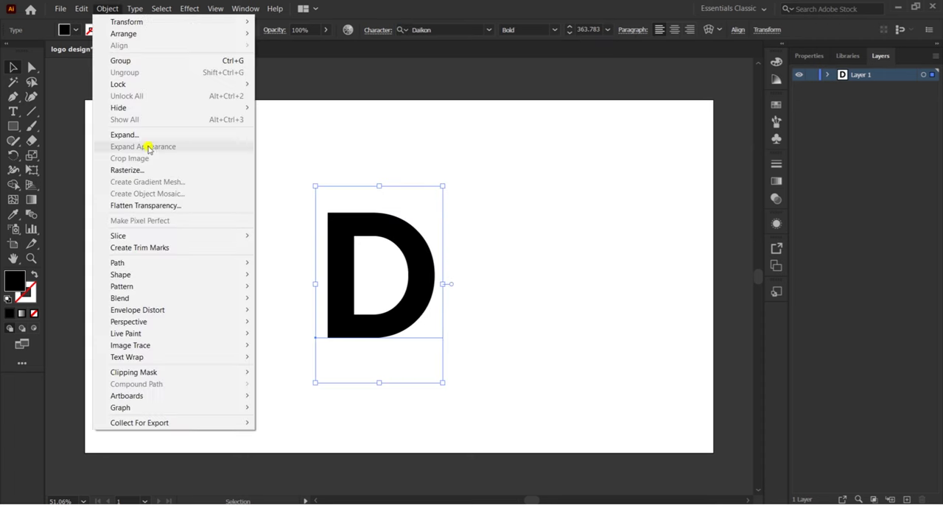
click(117, 135)
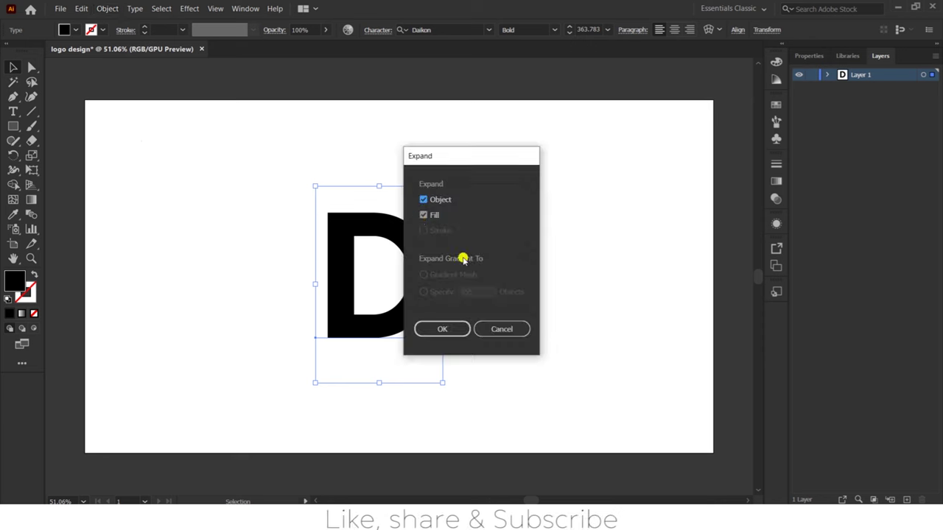
click(435, 327)
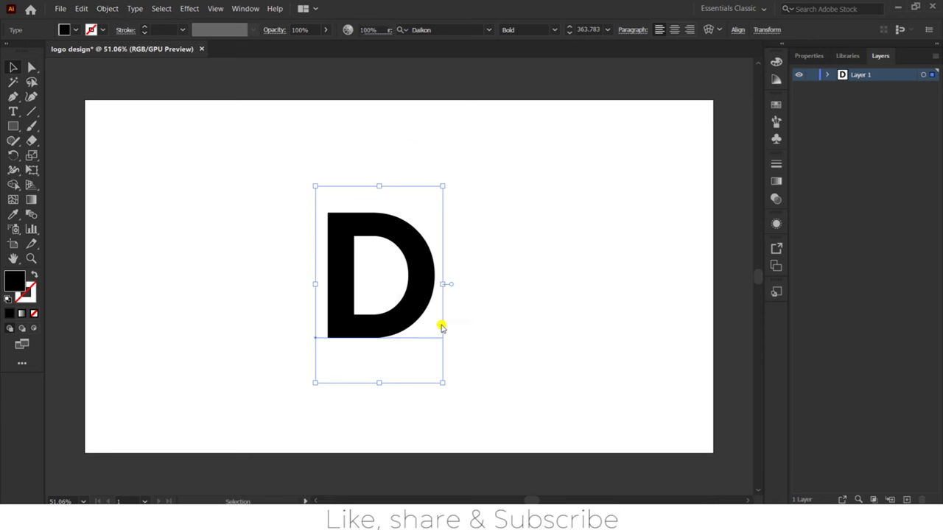
click(516, 248)
click(426, 249)
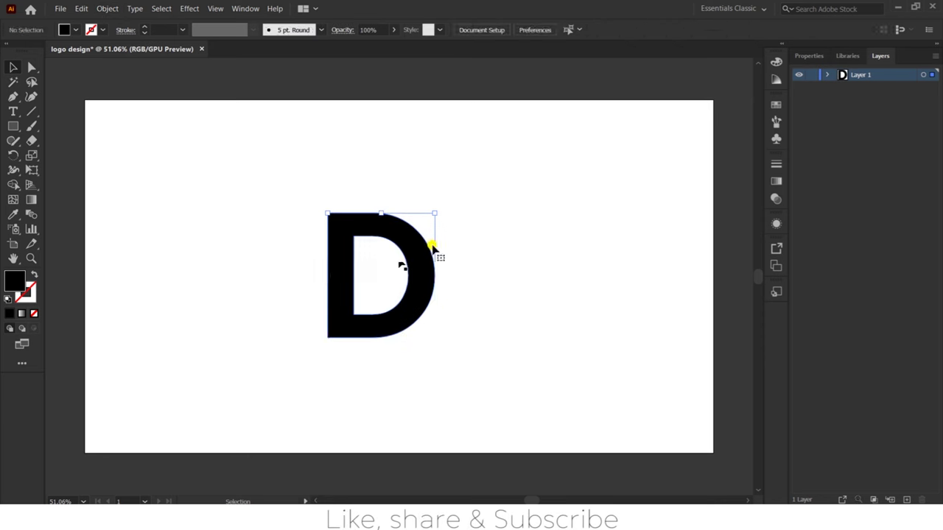
Step: Centre the outlined D horizontally and vertically on the artboard
click(420, 281)
scroll(420, 278, up, 3)
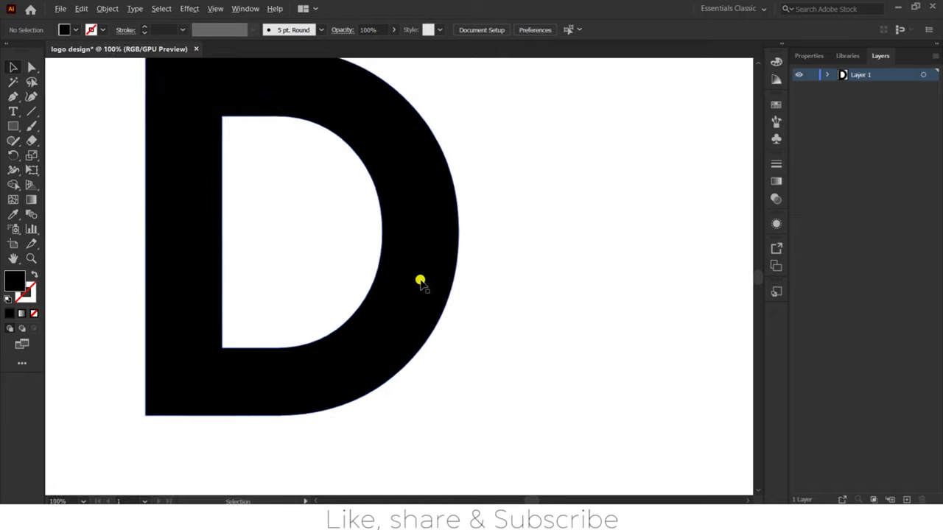
drag(421, 278, 480, 309)
scroll(483, 311, up, 1)
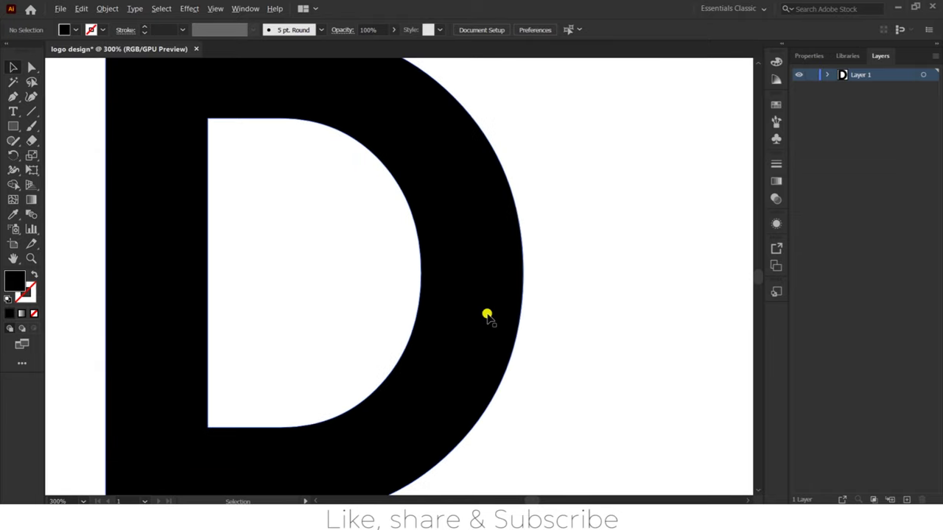
scroll(485, 313, down, 2)
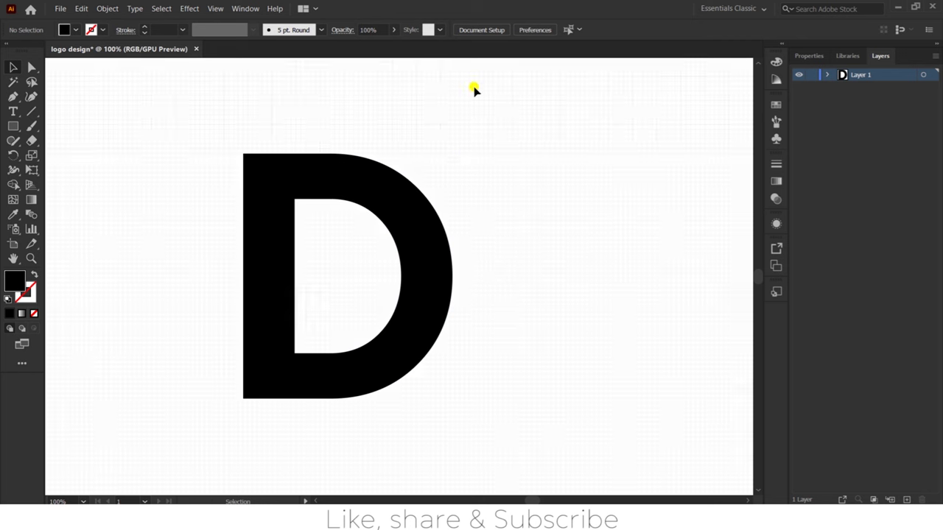
click(289, 223)
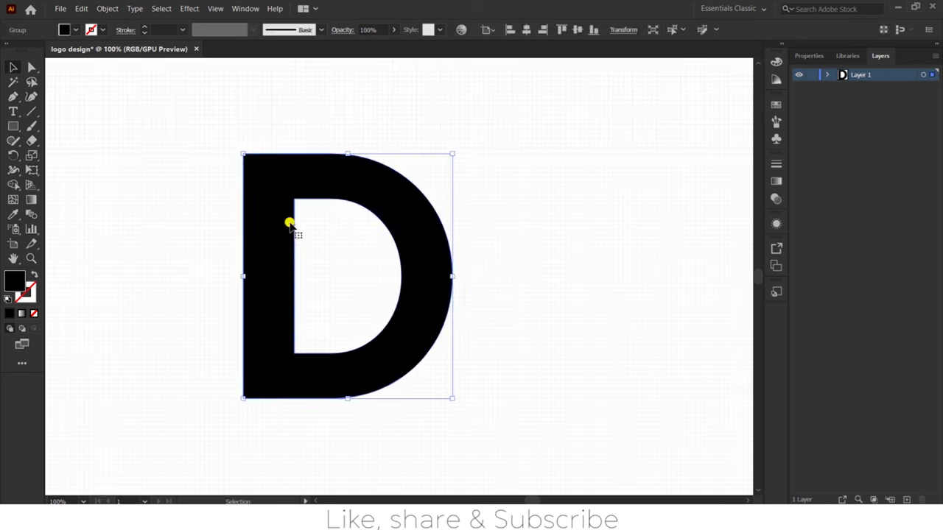
click(526, 29)
click(579, 29)
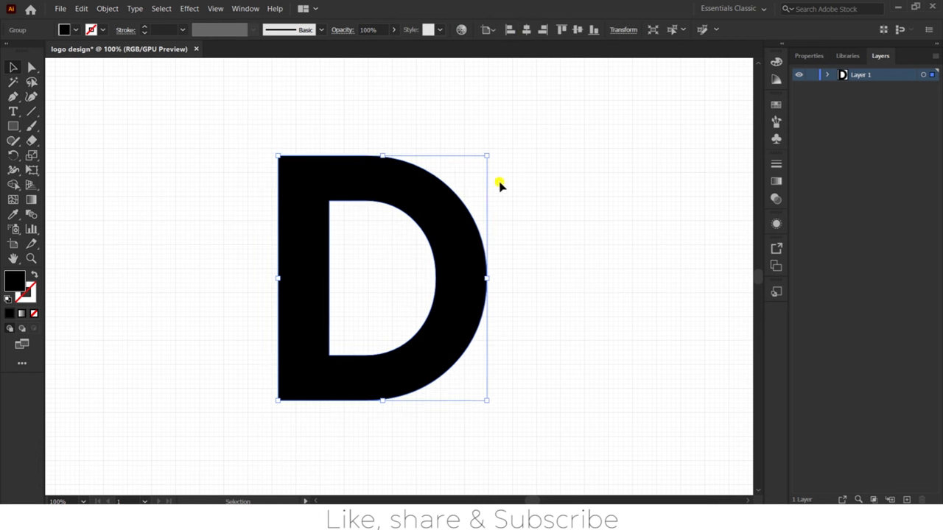
Step: Show rulers and place vertical guides on the D's left edge and inner stem edge
key(ctrl+r)
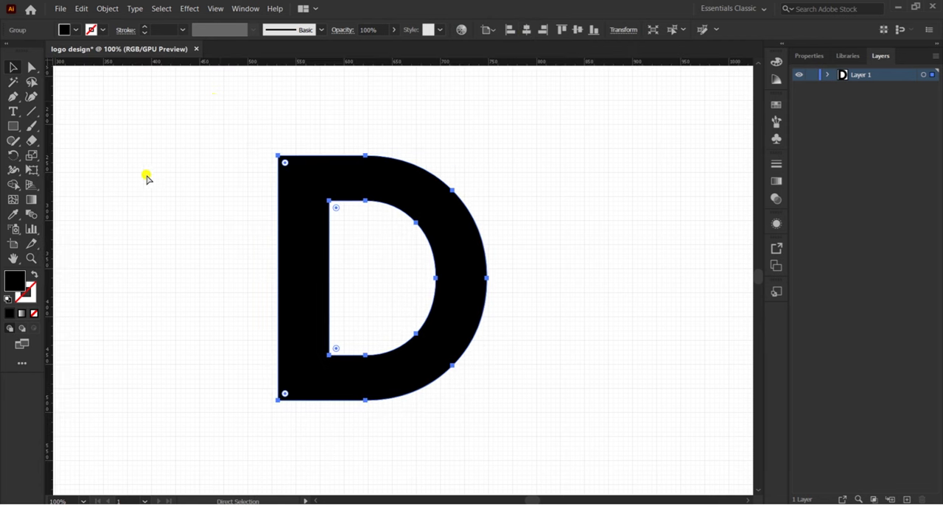
drag(47, 150, 278, 146)
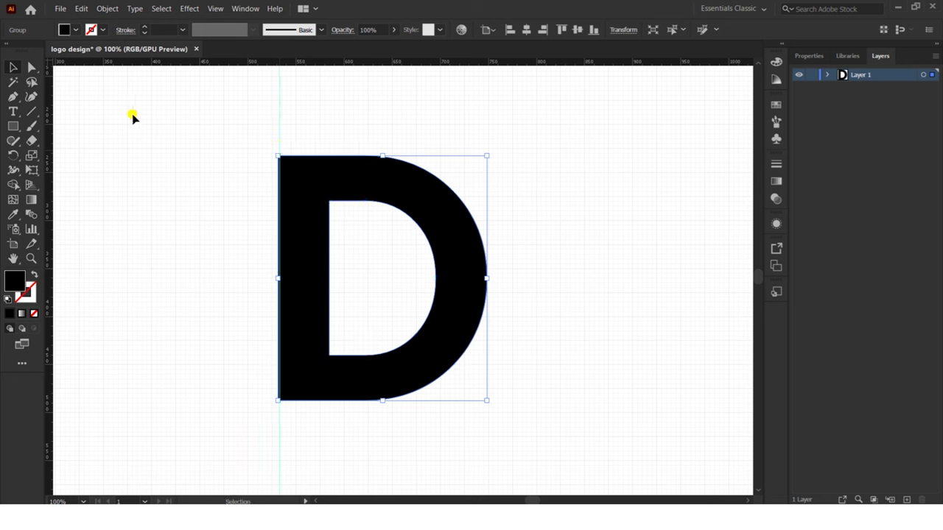
mouse_move(50, 103)
mouse_down()
mouse_move(319, 108)
mouse_move(328, 120)
mouse_up()
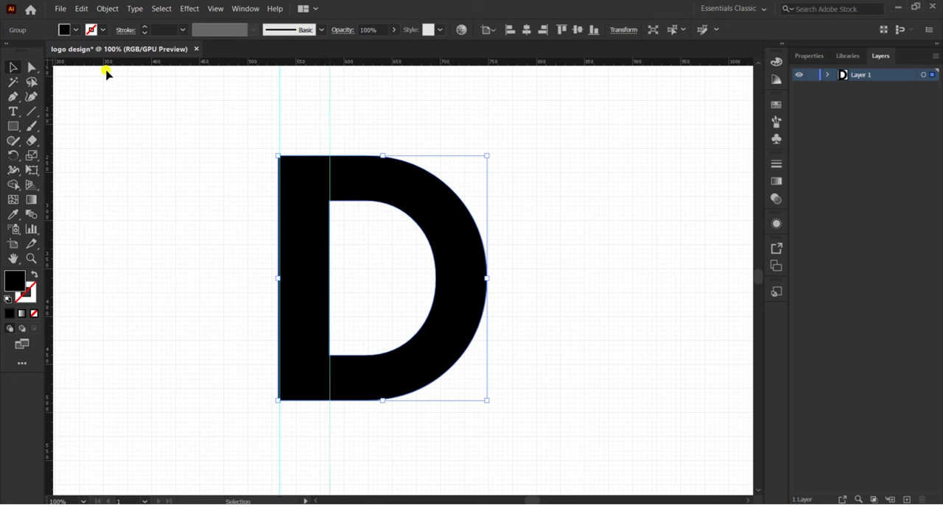
Step: Add horizontal guides along the D's top, counter top, counter bottom and bottom
drag(116, 63, 115, 156)
drag(174, 62, 181, 202)
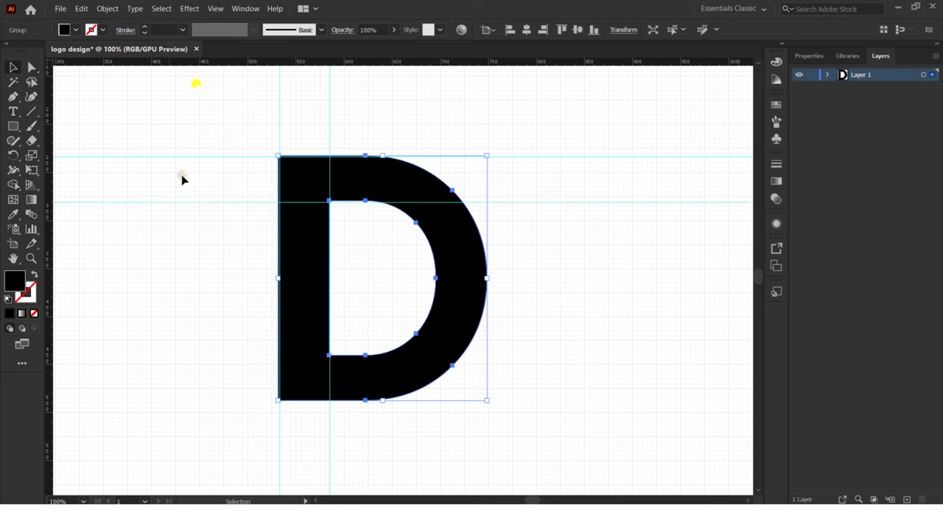
drag(212, 59, 226, 355)
drag(238, 58, 246, 404)
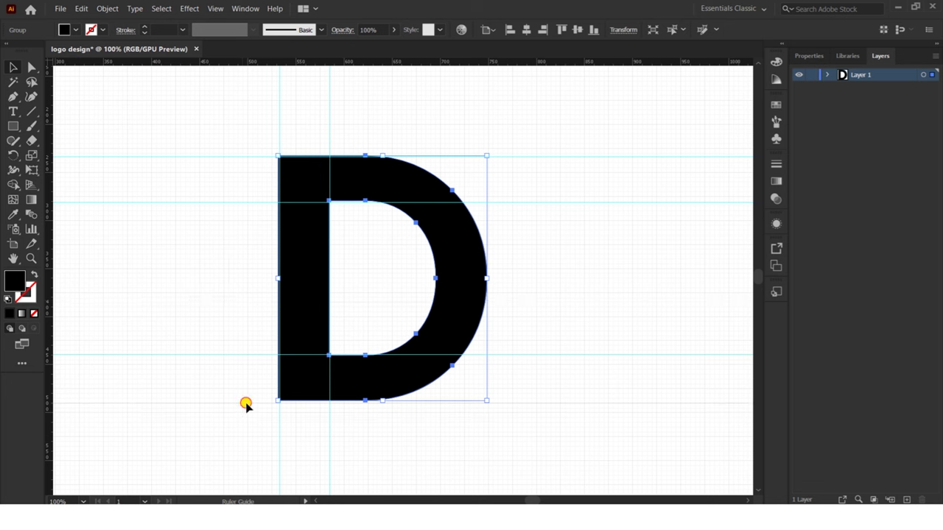
drag(246, 405, 242, 401)
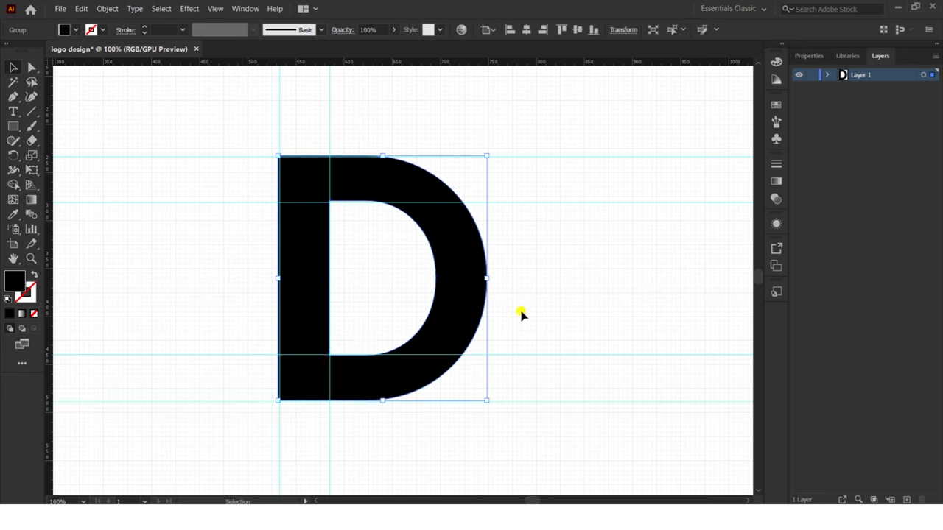
scroll(353, 316, down, 1)
scroll(354, 316, up, 2)
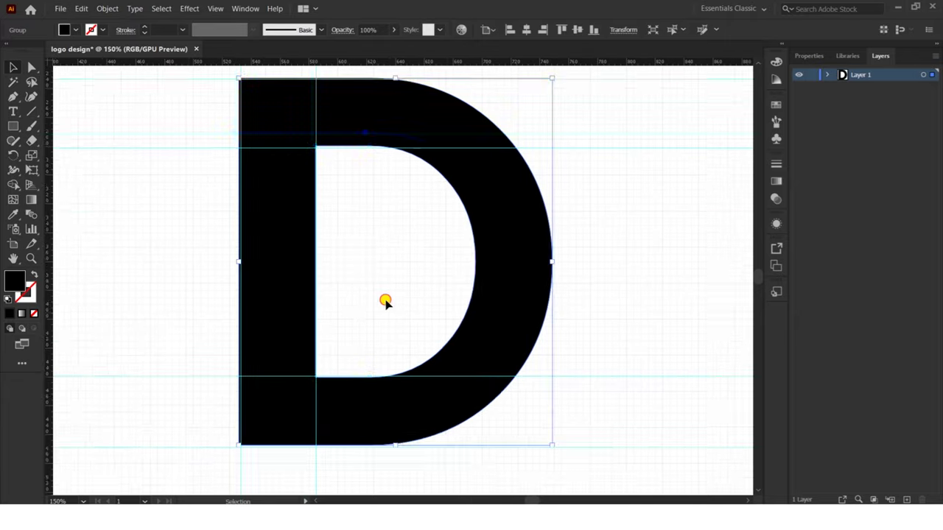
scroll(383, 301, up, 2)
mouse_move(378, 301)
mouse_down()
mouse_move(329, 254)
mouse_move(282, 258)
mouse_up()
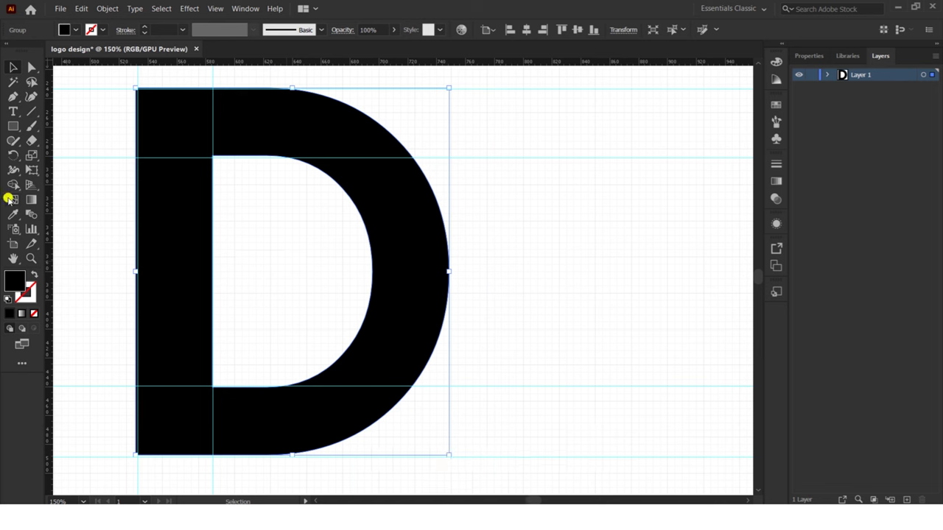
Step: Draw a circle to the upper right of the D and fill it pink e5396b
right_click(9, 125)
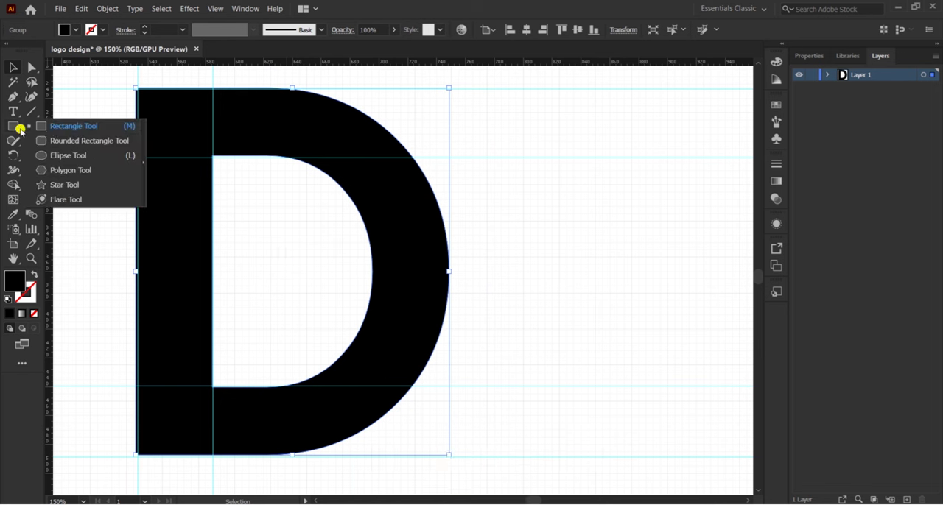
click(52, 155)
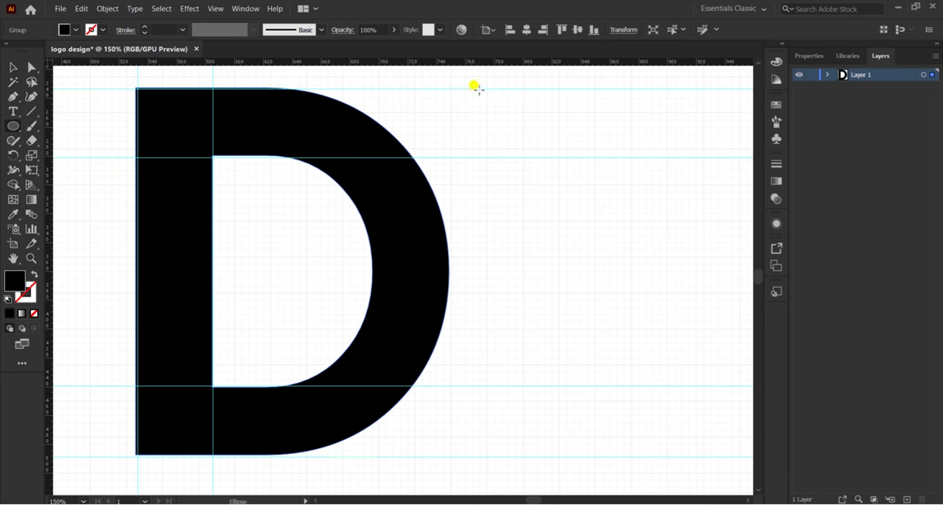
mouse_move(489, 89)
mouse_down()
mouse_move(559, 140)
mouse_move(549, 135)
mouse_up()
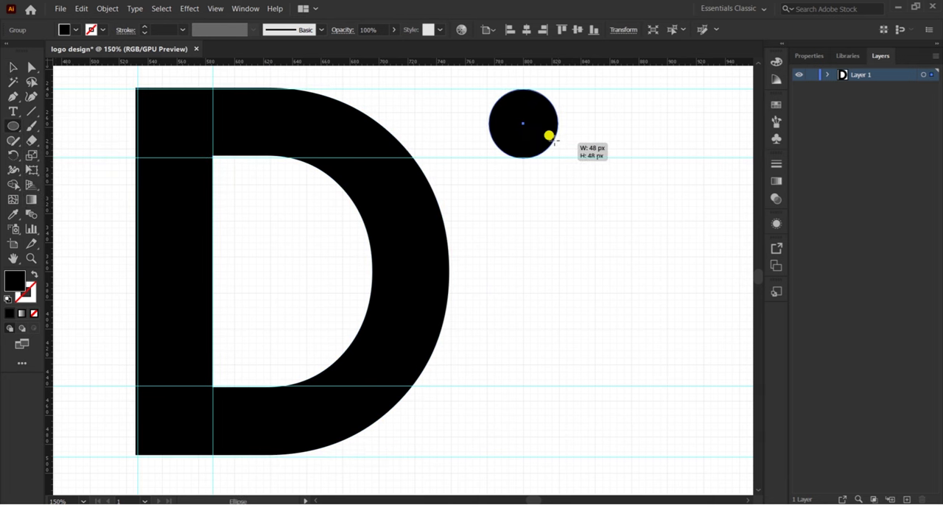
double_click(16, 279)
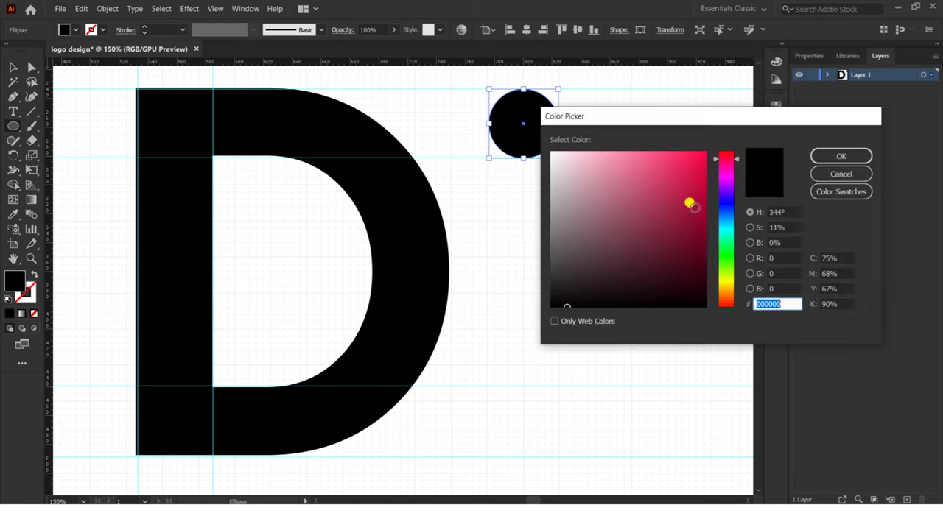
click(667, 168)
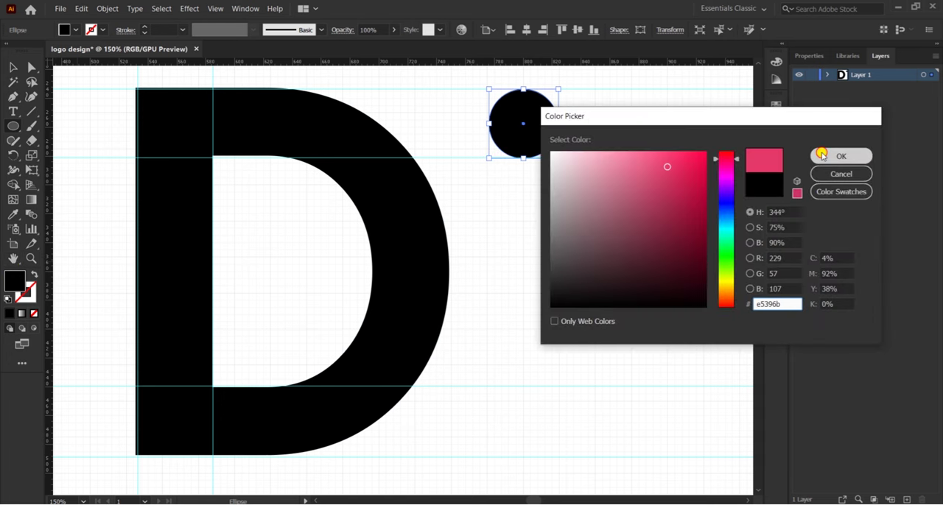
click(821, 155)
Step: Duplicate the pink circle to the right, overlap the two, and group them
click(13, 67)
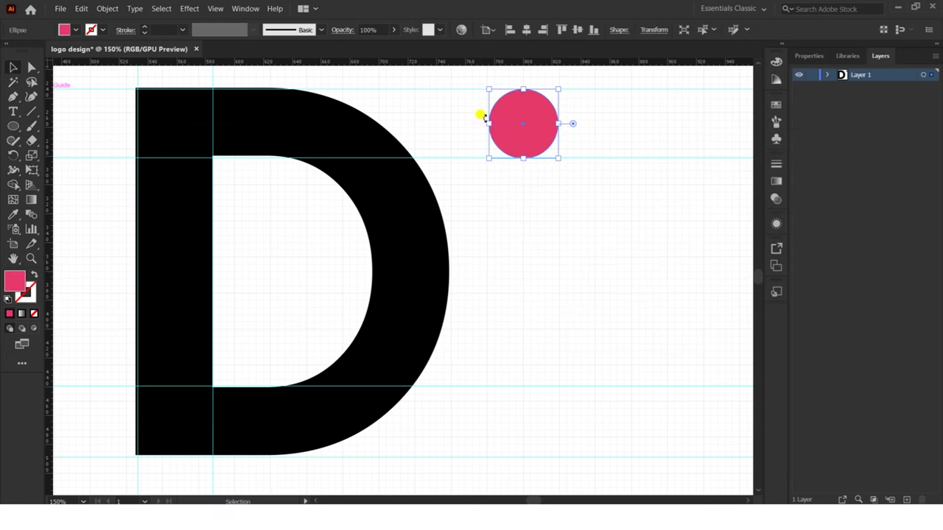
drag(545, 129, 598, 129)
shift+click(513, 130)
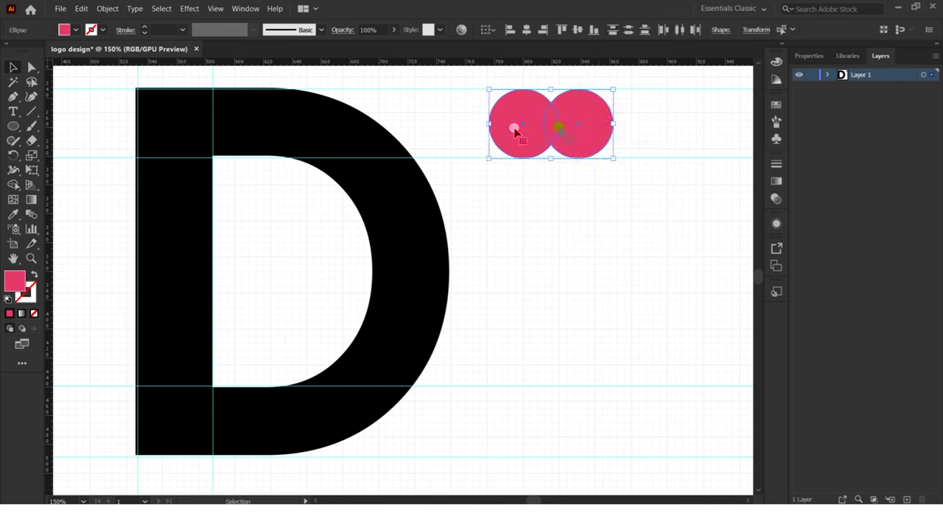
click(710, 114)
drag(595, 127, 584, 129)
shift+click(501, 135)
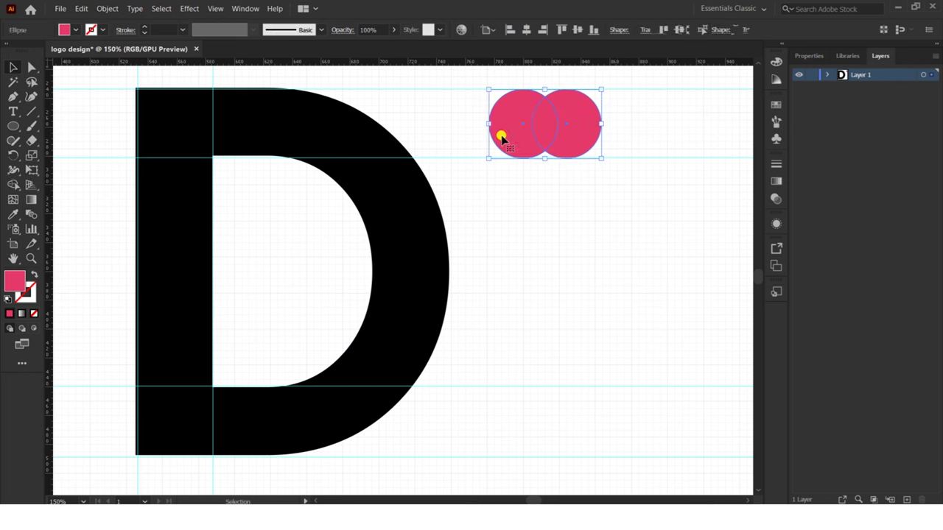
key(ctrl+g)
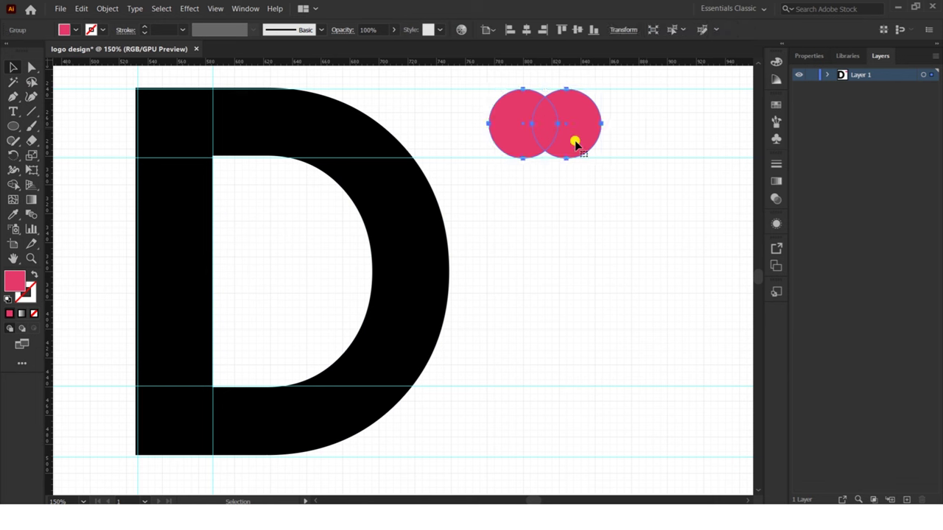
click(645, 132)
click(585, 140)
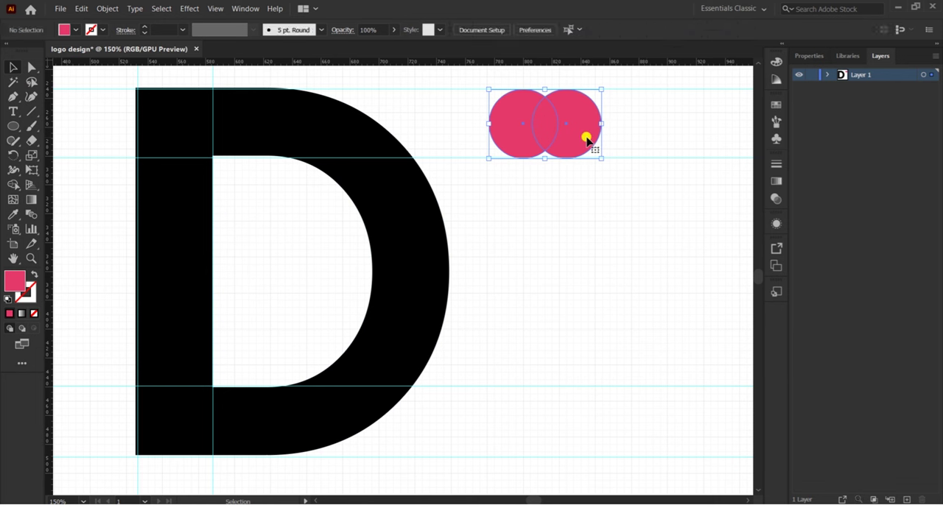
Step: Copy the circle pair down to the D's bottom edge, centred under the top pair
drag(587, 139, 574, 431)
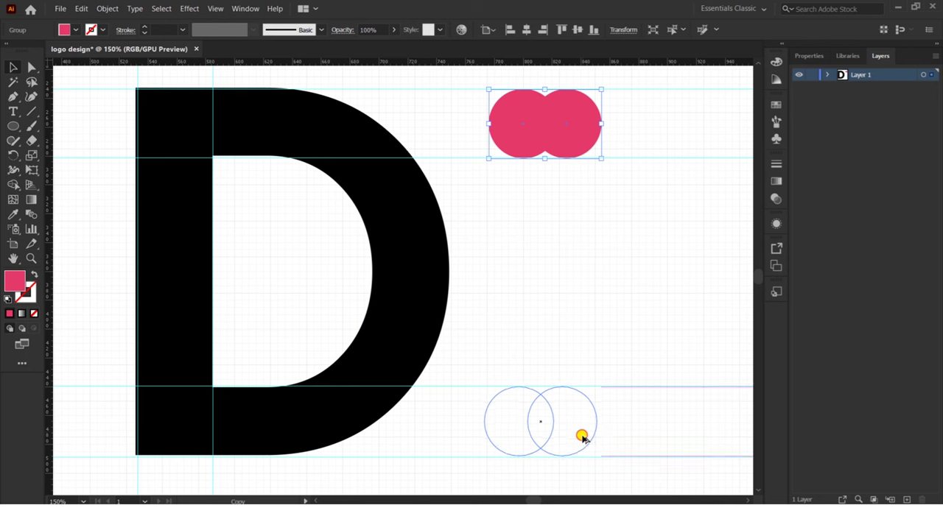
drag(574, 430, 579, 437)
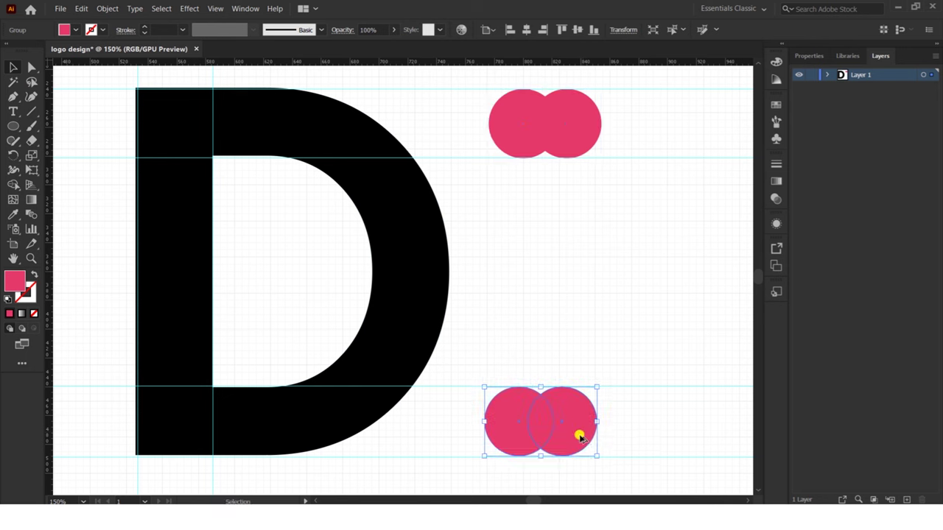
shift+click(571, 125)
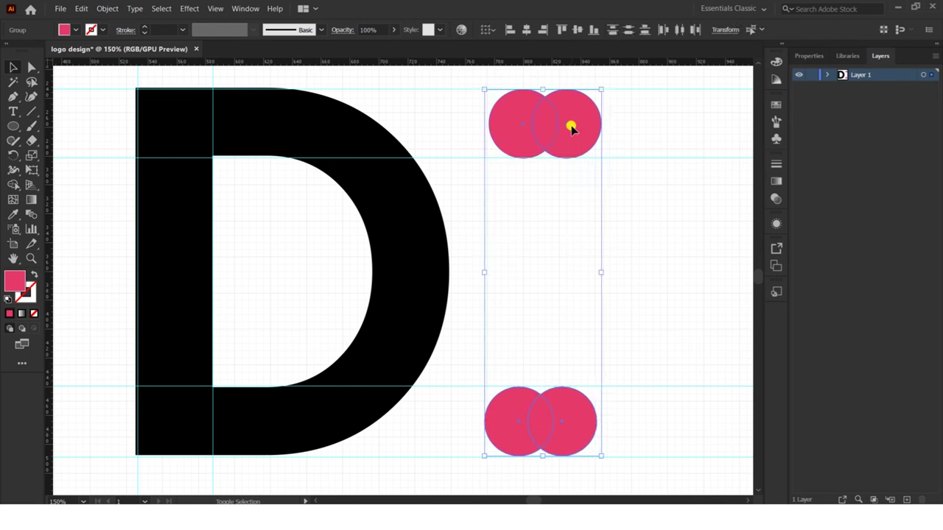
click(526, 30)
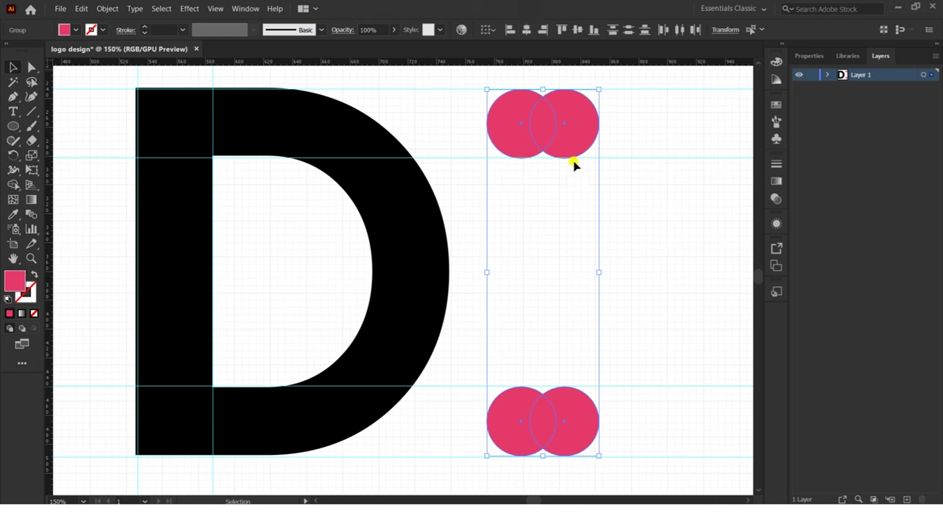
click(601, 167)
right_click(13, 127)
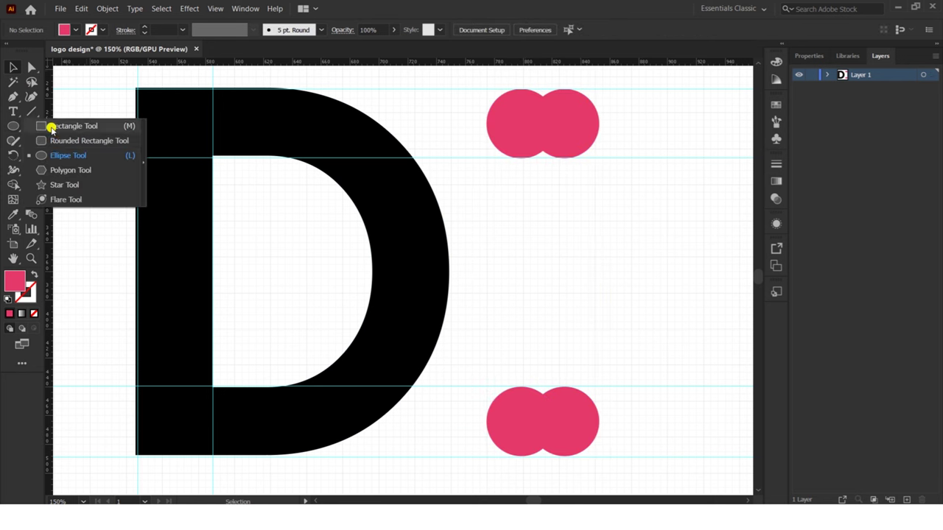
Step: Draw a vertical rectangle bar between the circle pairs and centre the circles on it
click(51, 128)
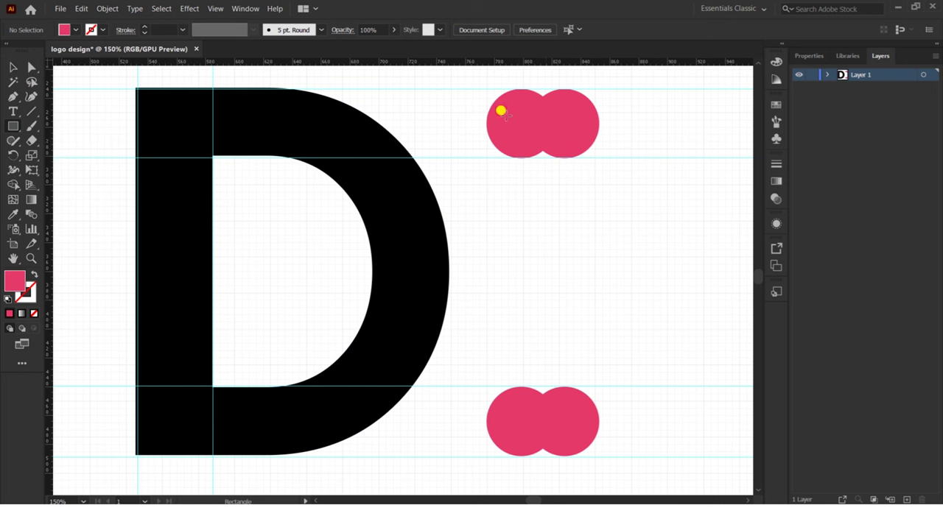
mouse_move(501, 111)
mouse_down()
mouse_move(535, 238)
mouse_move(562, 430)
mouse_move(572, 428)
mouse_up()
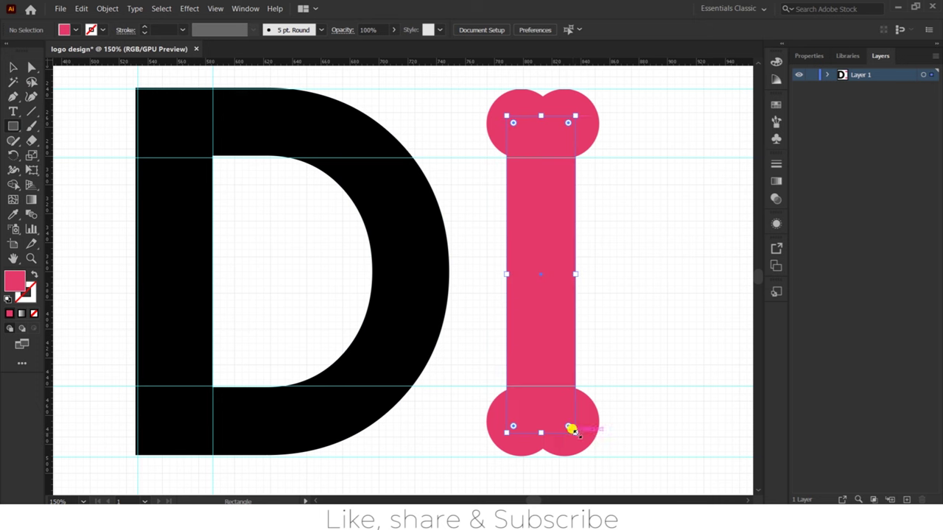
key(v)
drag(639, 73, 523, 137)
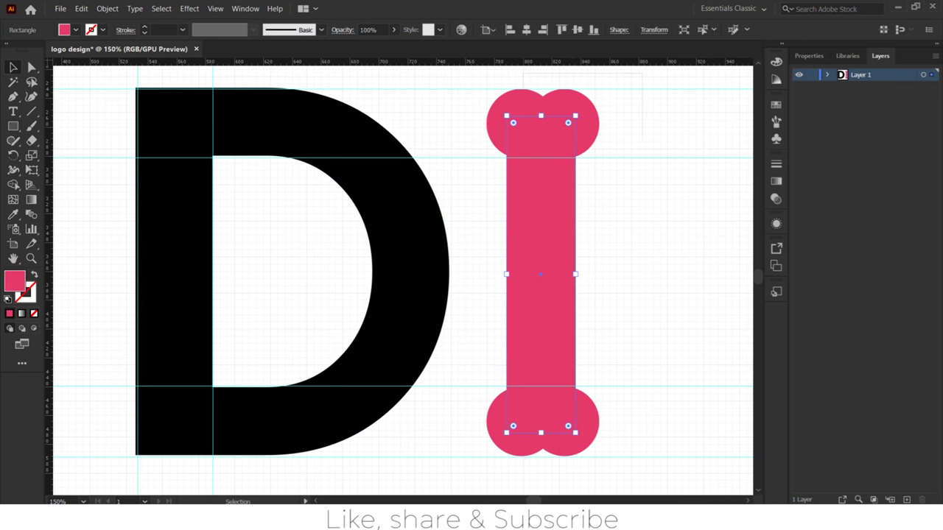
drag(518, 315, 516, 316)
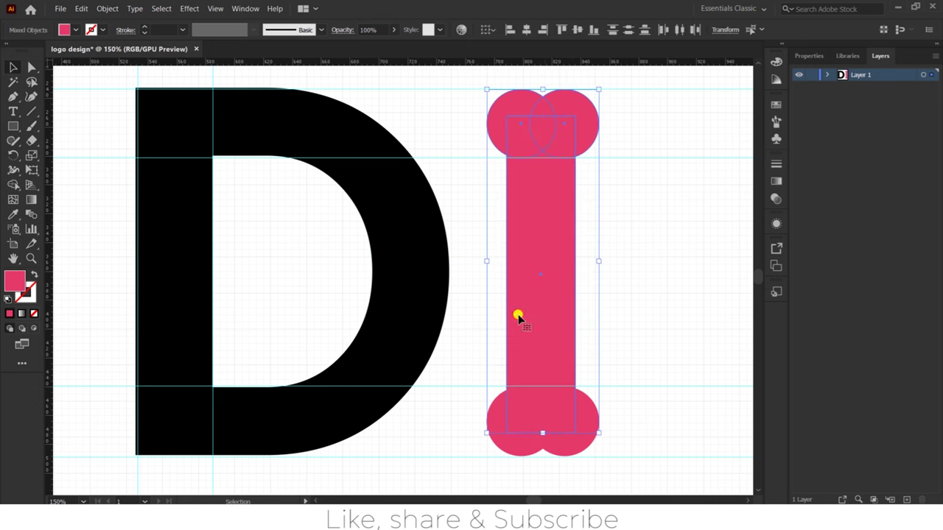
click(525, 29)
click(659, 248)
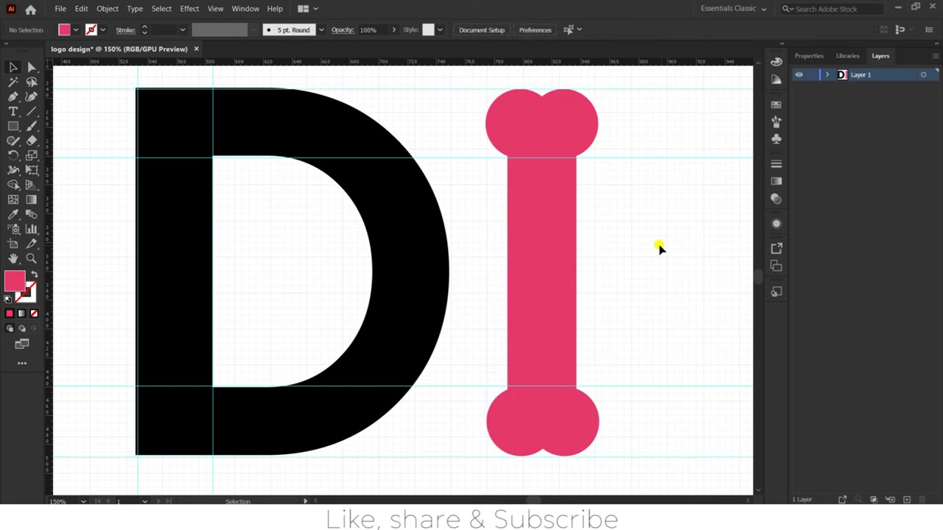
Step: Group the bar and circles, then unite them with Shape Builder into one bone
drag(651, 113, 483, 436)
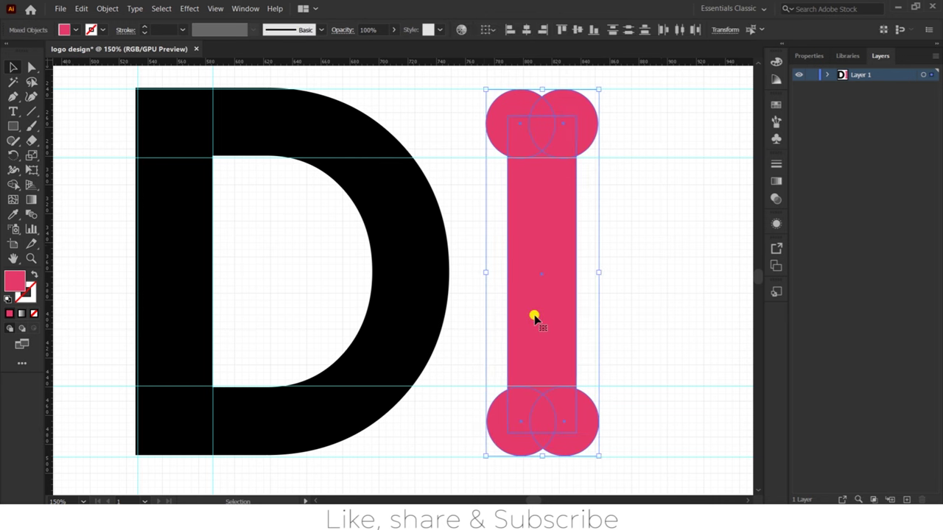
key(a)
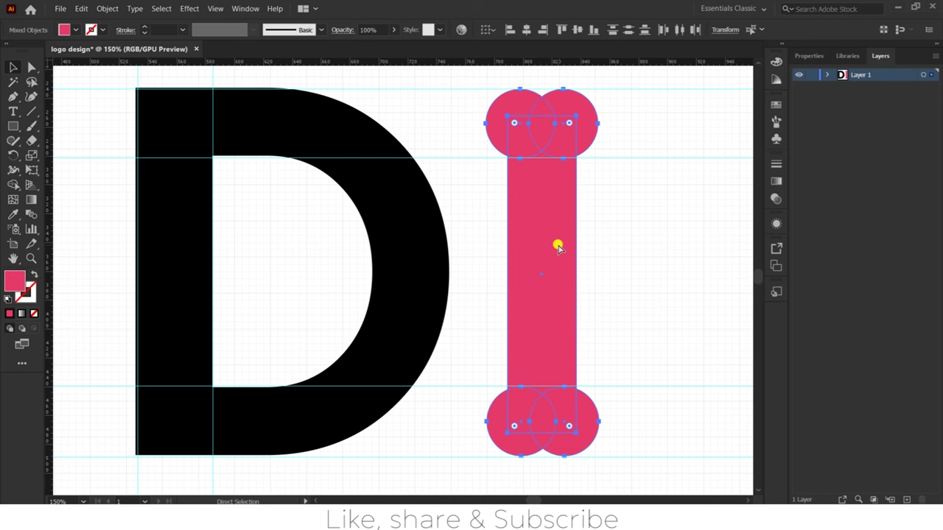
key(v)
key(ctrl+g)
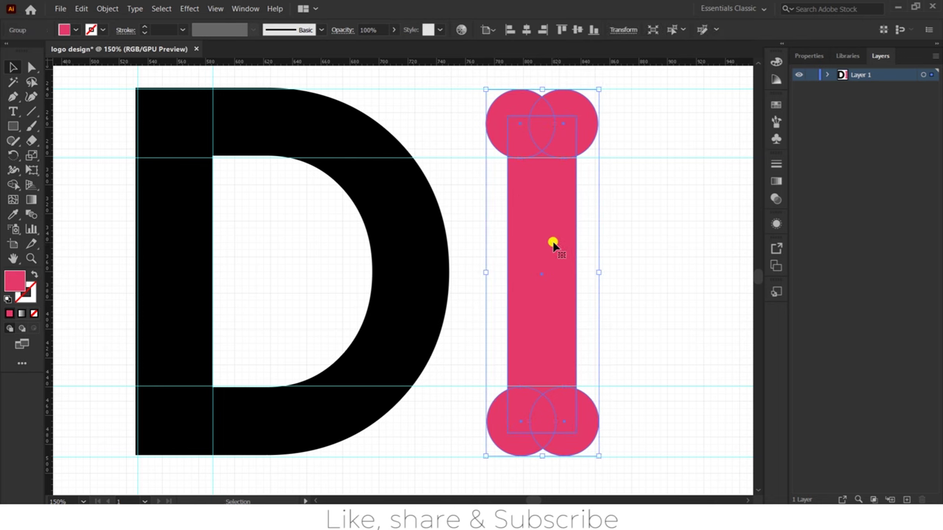
key(shift+m)
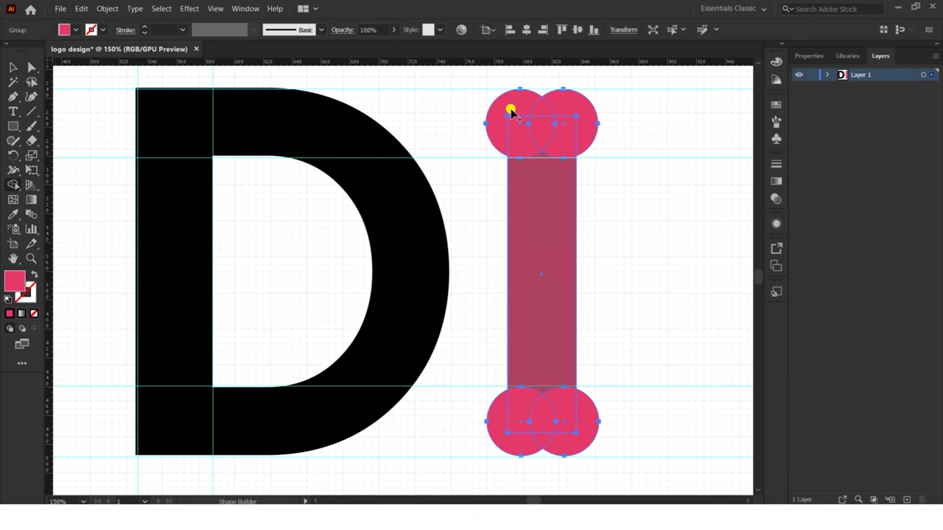
drag(510, 110, 535, 206)
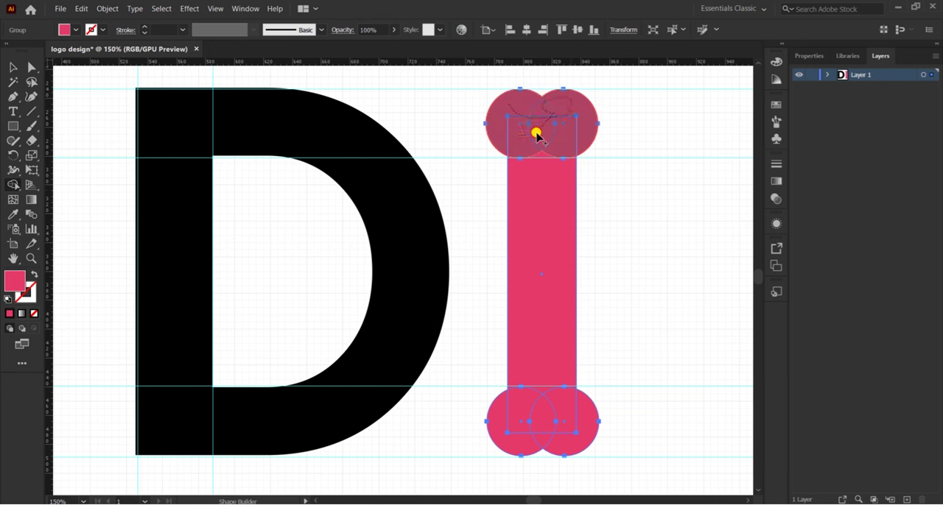
drag(542, 369, 565, 399)
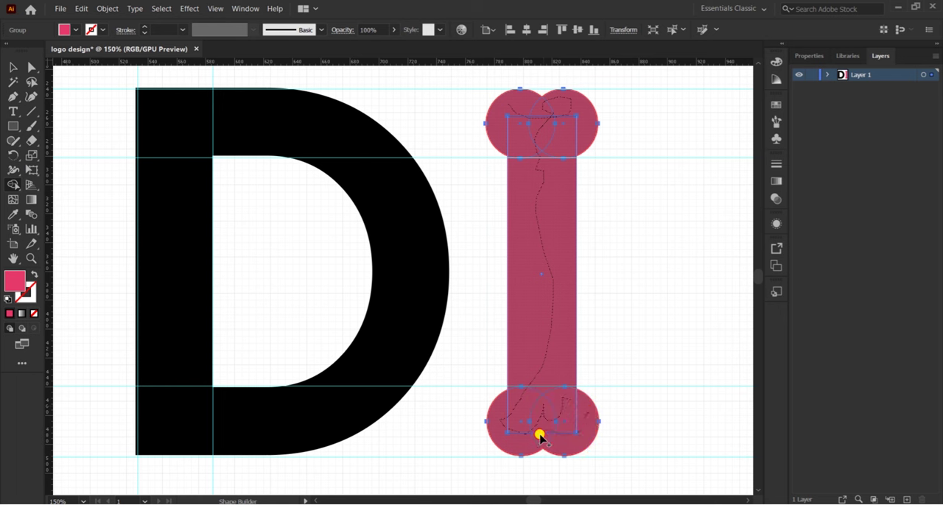
drag(565, 399, 551, 438)
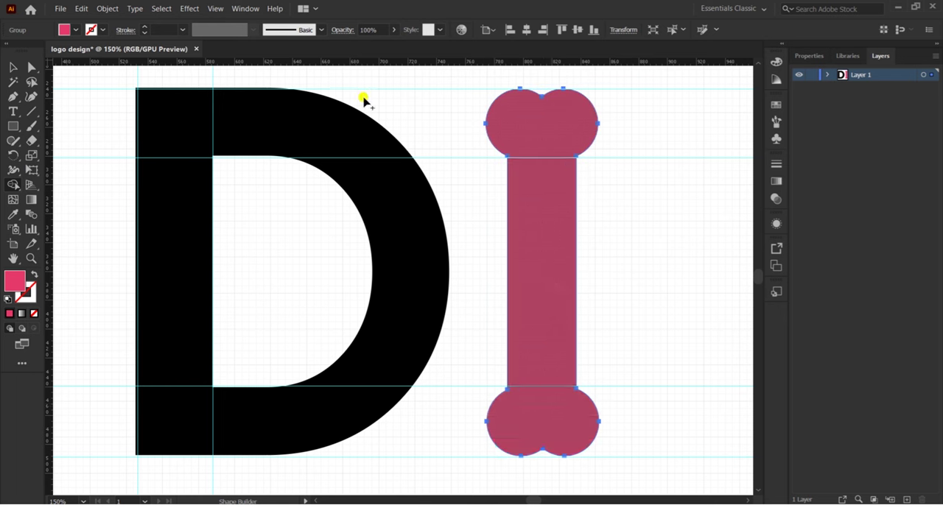
click(12, 67)
click(688, 208)
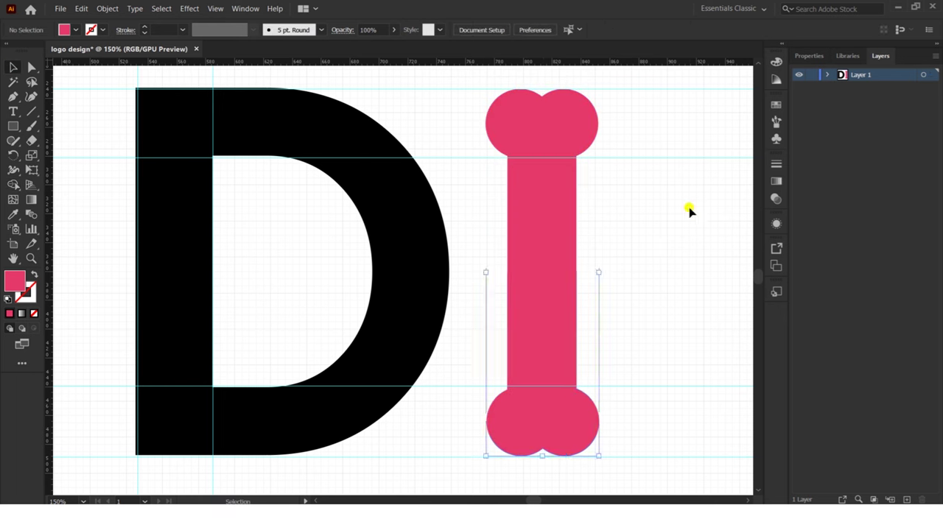
Step: Adjust the corner rounding on the bone's stem using its live corner widgets
click(539, 227)
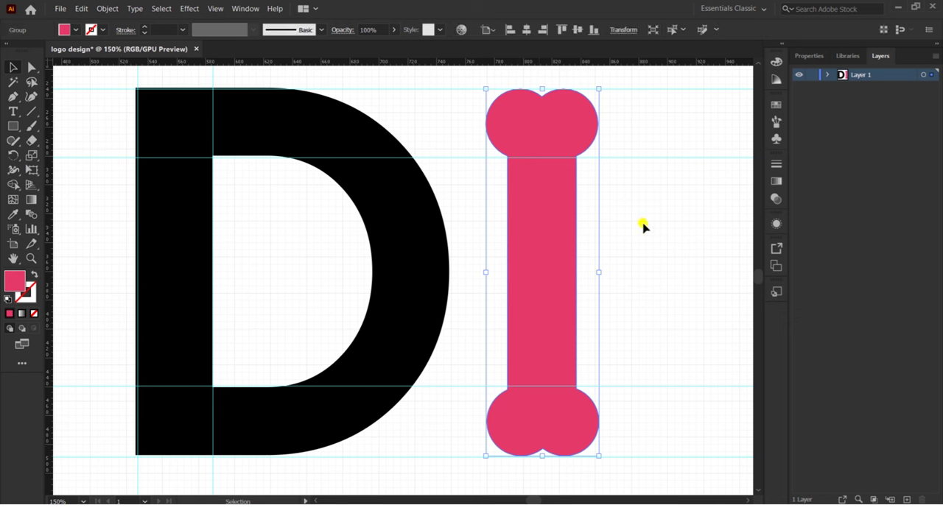
key(a)
click(530, 218)
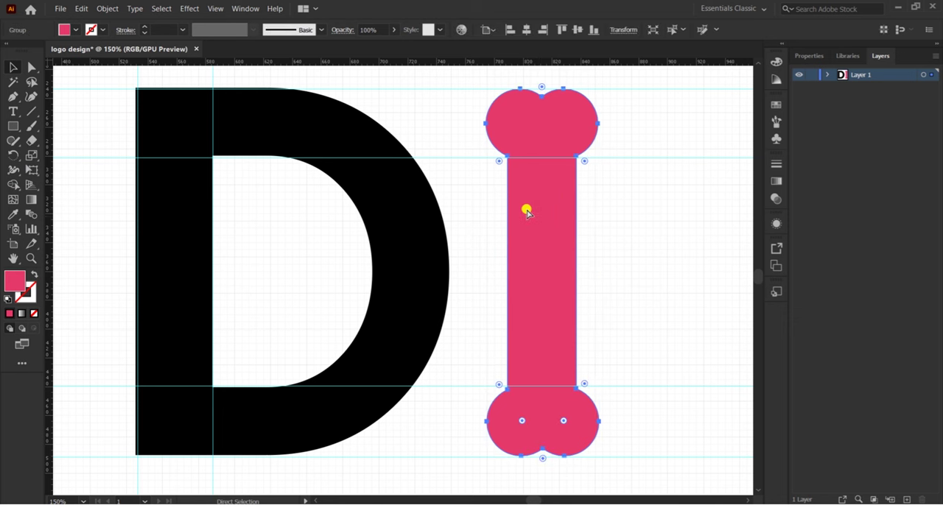
key(v)
click(525, 210)
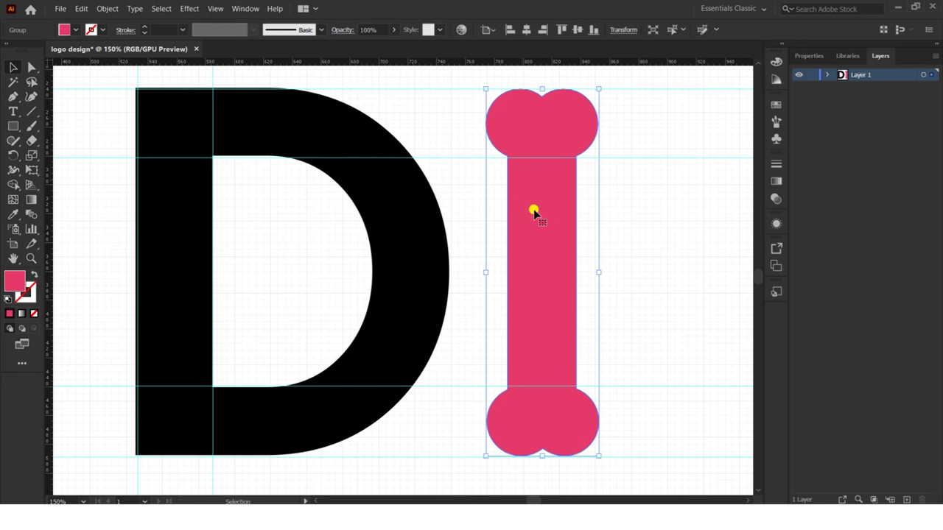
key(a)
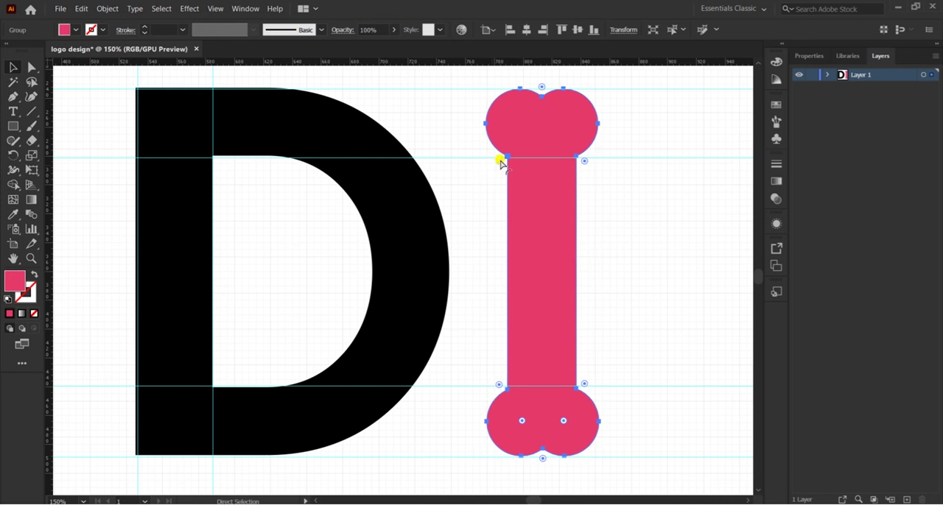
drag(497, 163, 487, 183)
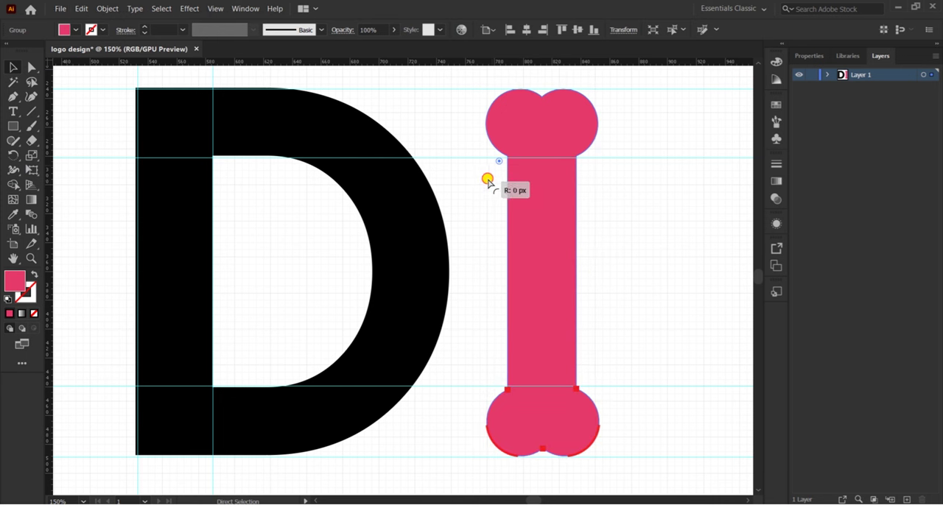
key(v)
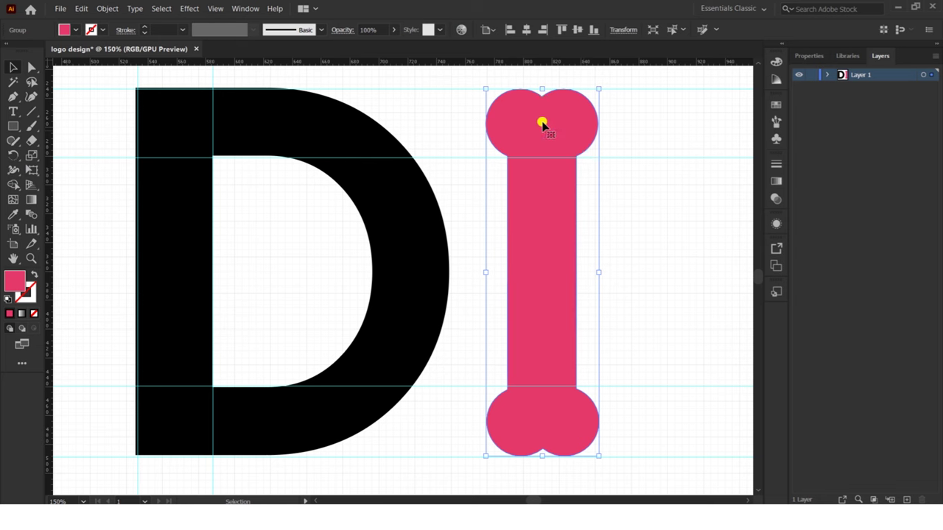
Step: Expand the bone into plain paths and add an anchor point on its stem's left edge
click(107, 9)
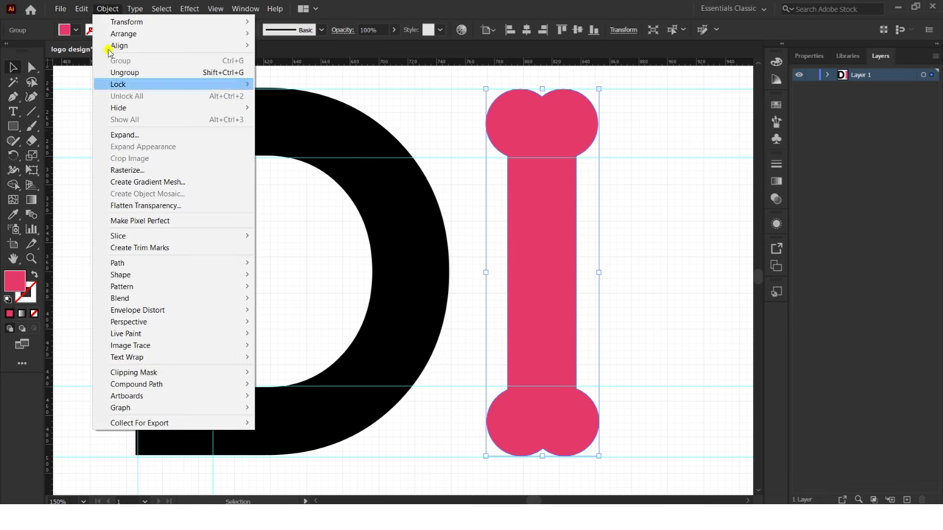
click(126, 134)
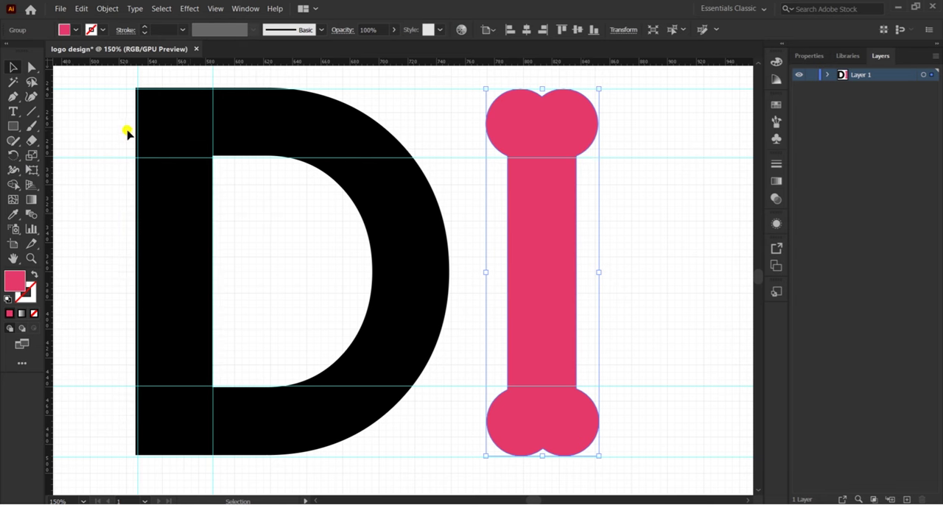
click(643, 220)
click(539, 234)
click(14, 97)
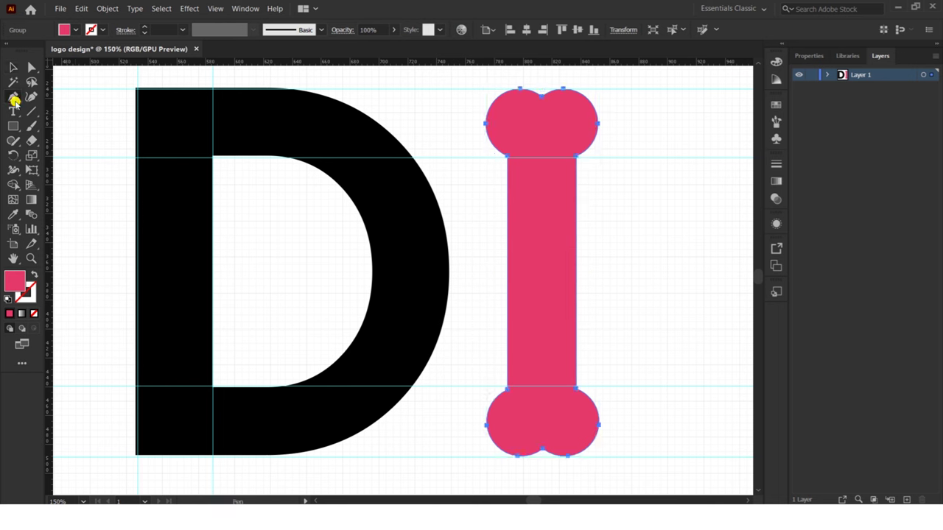
click(508, 270)
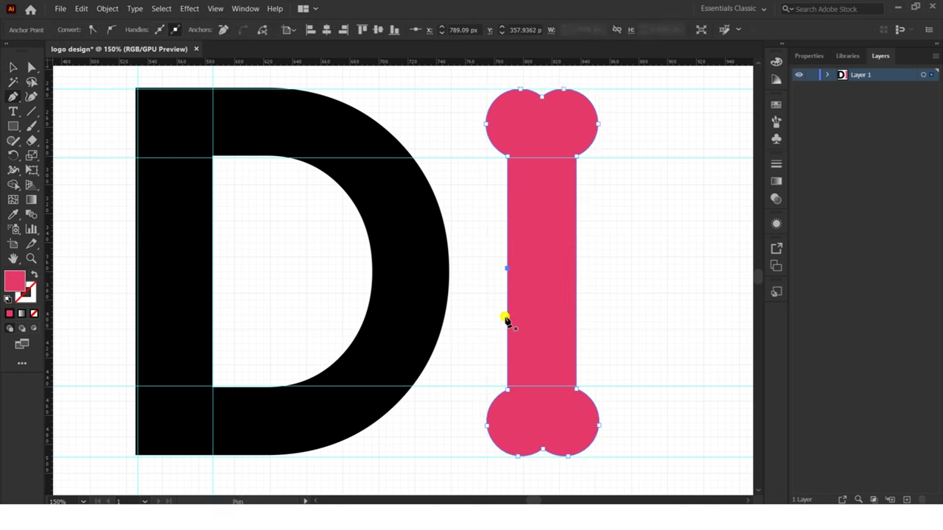
click(13, 67)
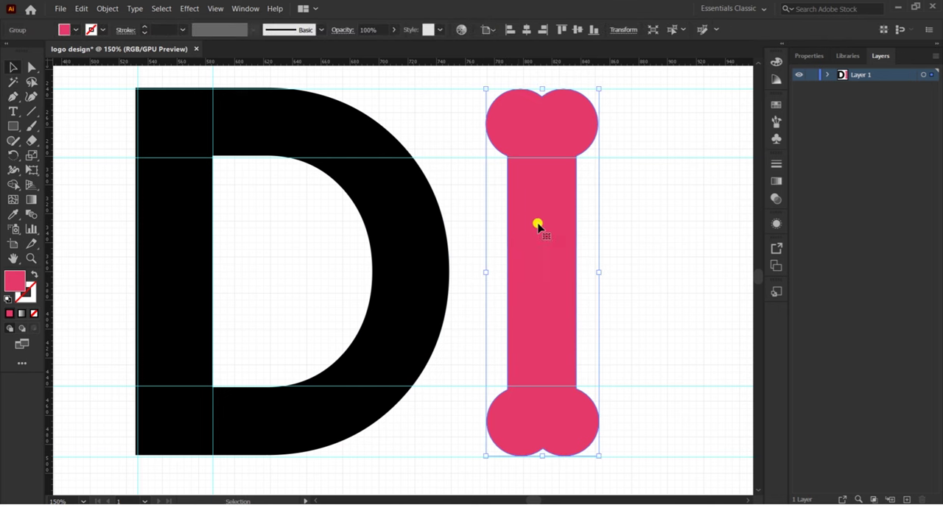
Step: Move the bone onto the D's left stem and align their vertical centres
mouse_move(549, 226)
mouse_down()
mouse_move(191, 228)
mouse_move(199, 227)
mouse_up()
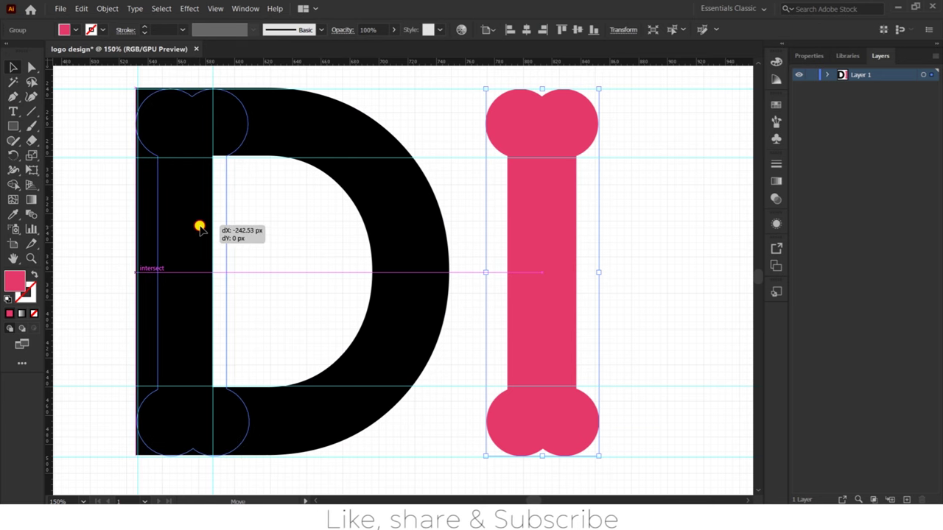
drag(199, 227, 202, 227)
drag(292, 221, 414, 225)
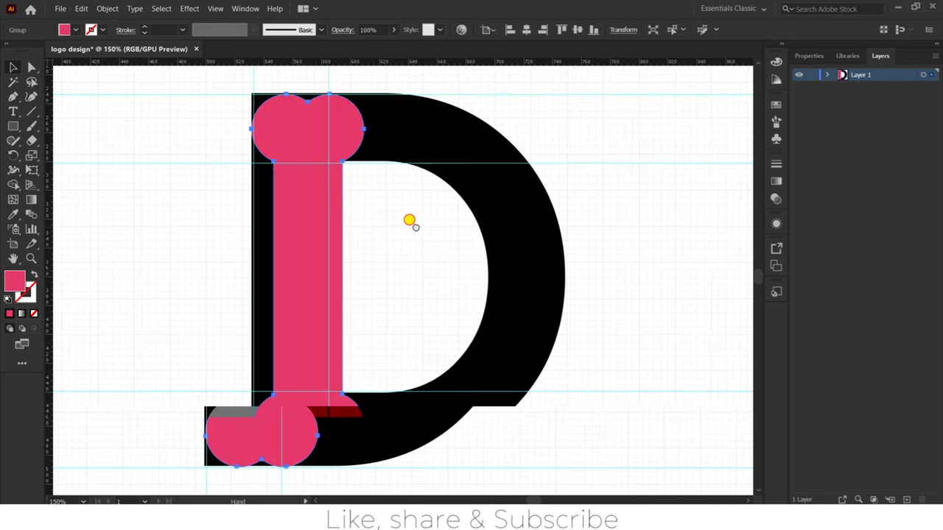
shift+click(265, 309)
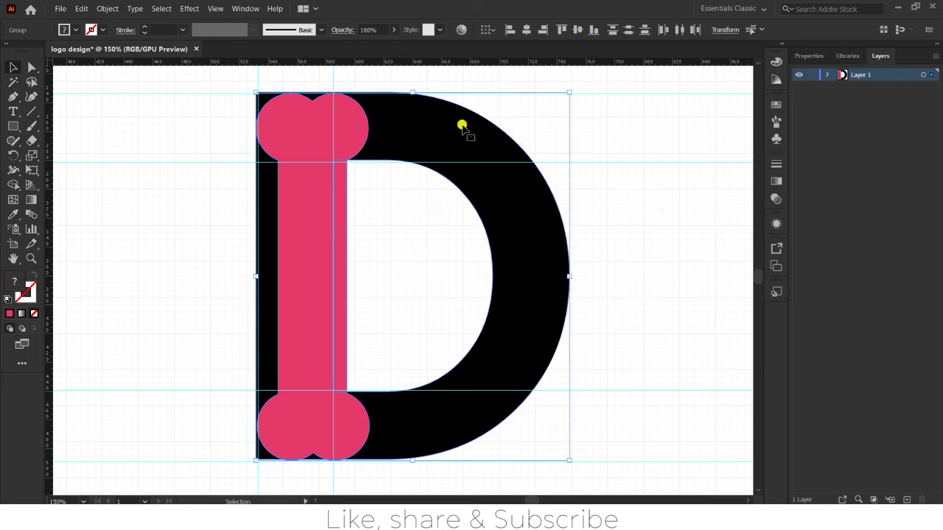
click(578, 30)
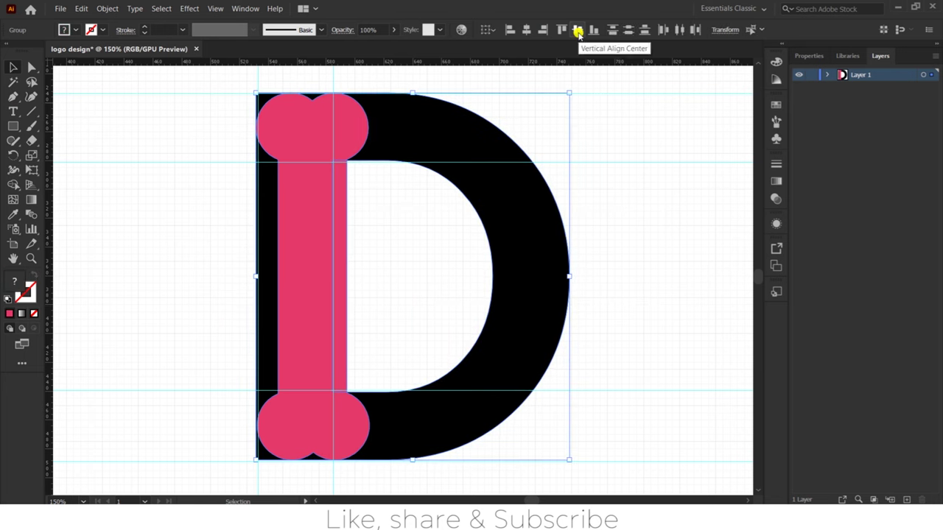
click(578, 33)
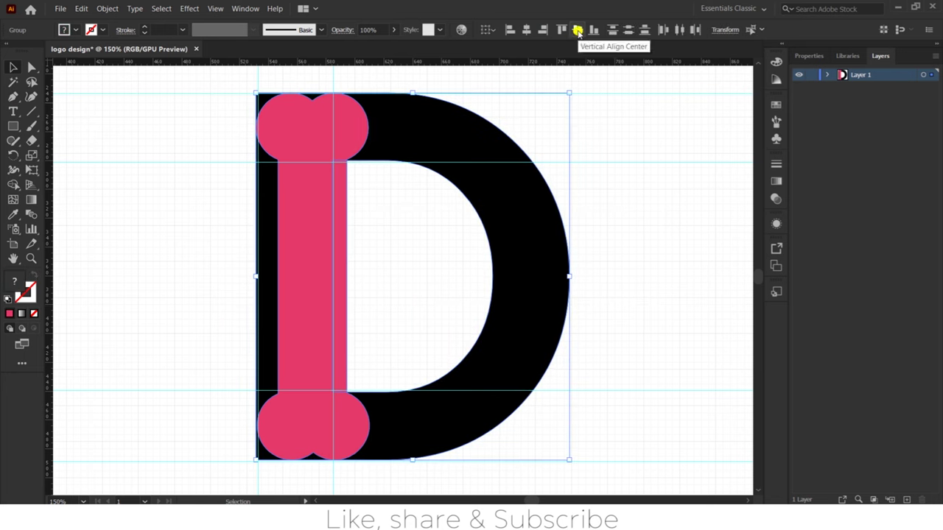
click(661, 228)
alt+scroll(331, 315, down, 1)
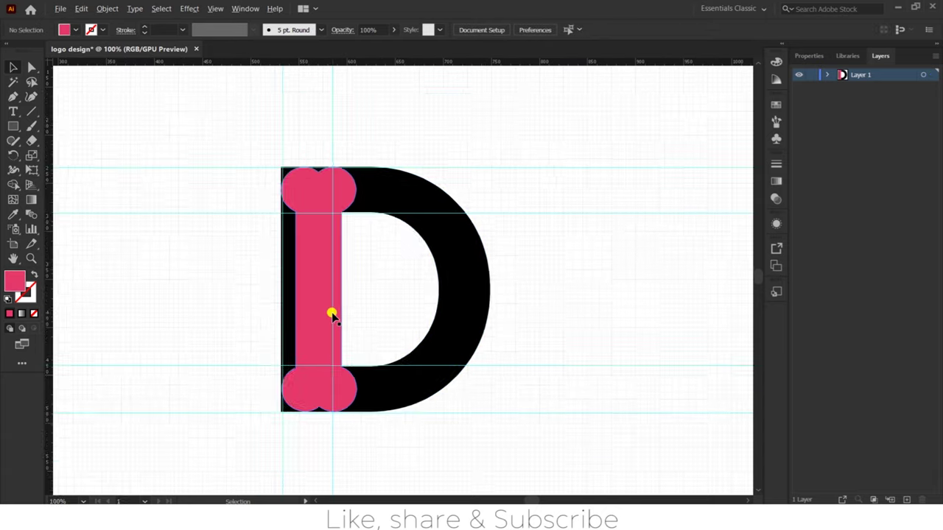
alt+scroll(332, 315, up, 2)
alt+scroll(331, 313, down, 1)
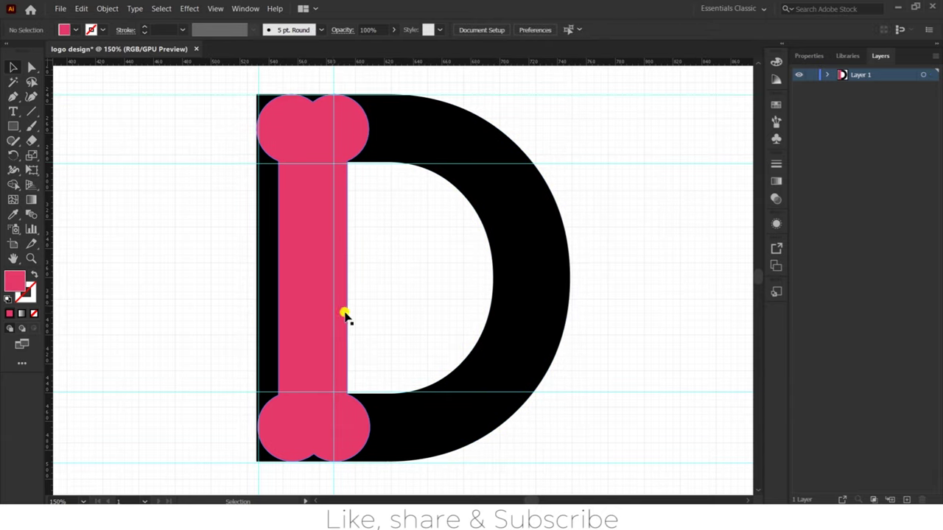
scroll(355, 308, up, 2)
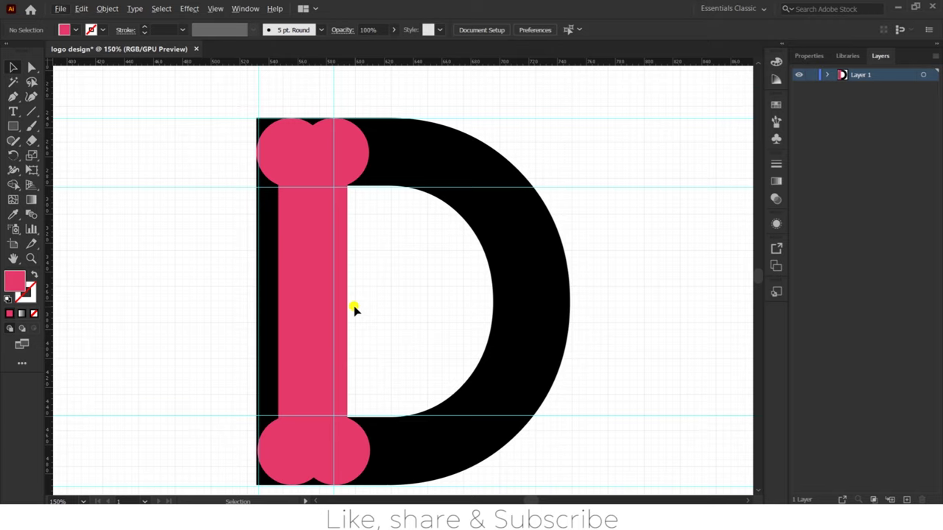
scroll(387, 316, down, 3)
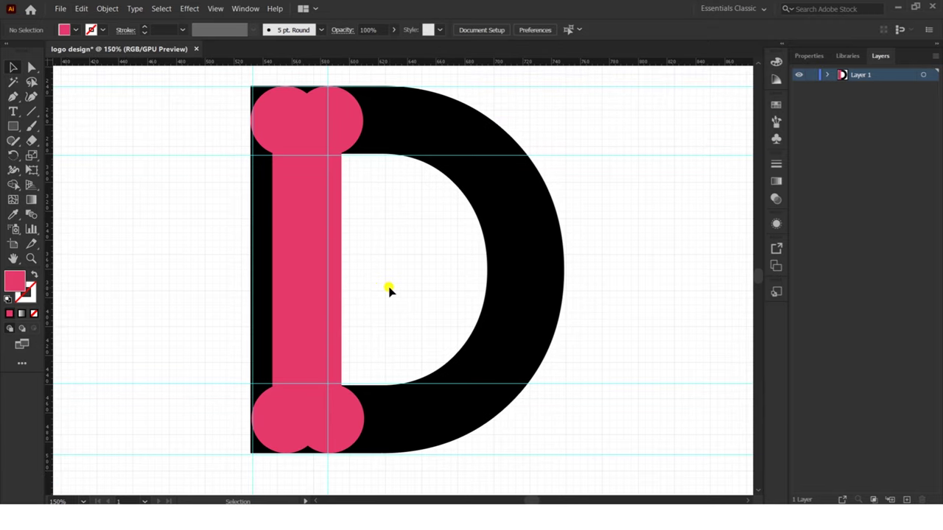
scroll(390, 284, up, 2)
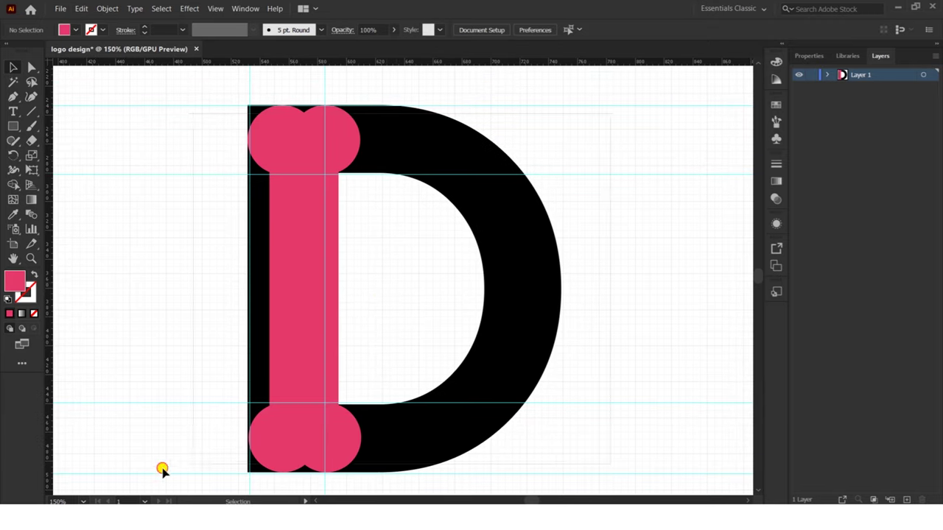
drag(610, 117, 173, 461)
mouse_move(642, 180)
mouse_down()
mouse_move(191, 384)
mouse_move(235, 368)
mouse_up()
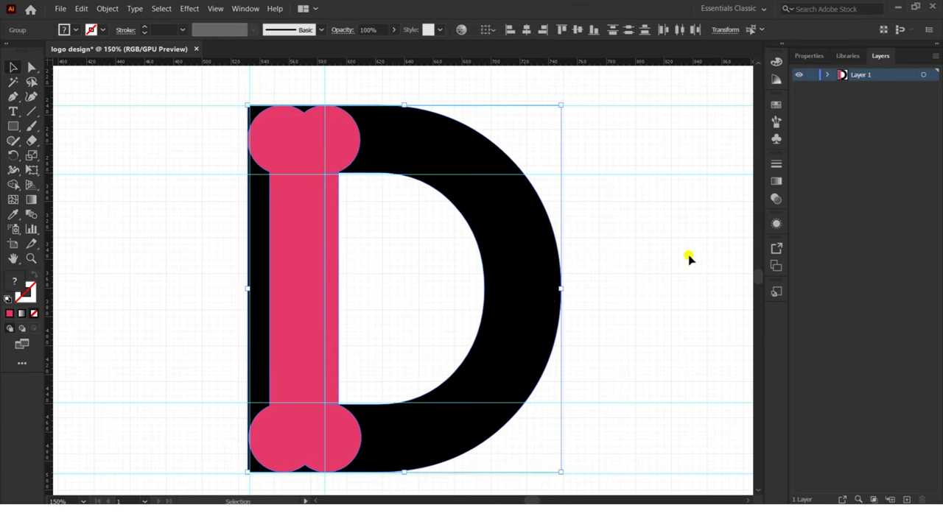
click(371, 295)
click(303, 284)
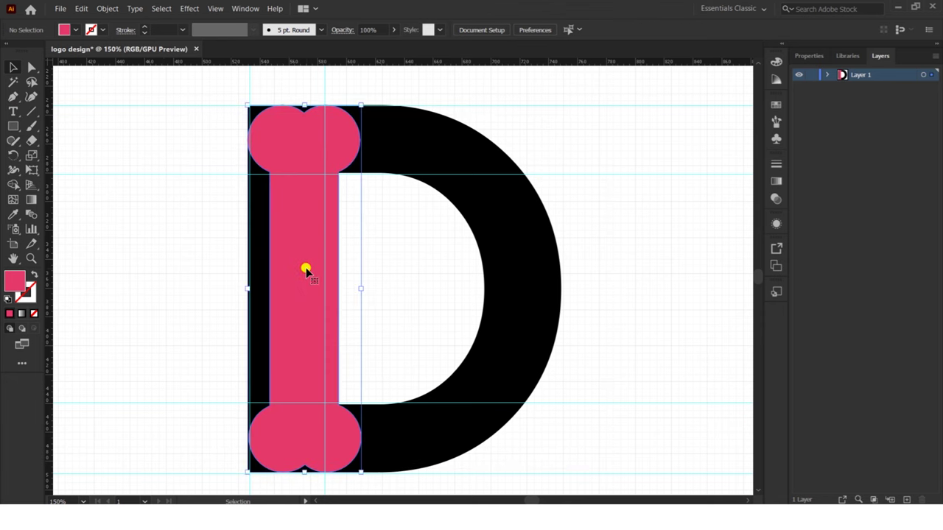
click(337, 322)
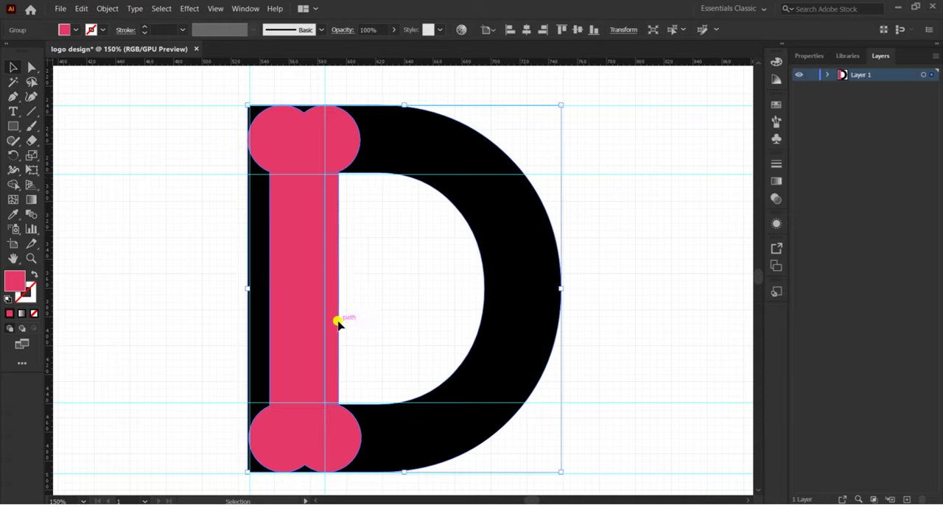
Step: Bring the bone's rounded top into view, deselect the group, and scroll down to the bone
scroll(238, 216, up, 1)
scroll(238, 215, up, 4)
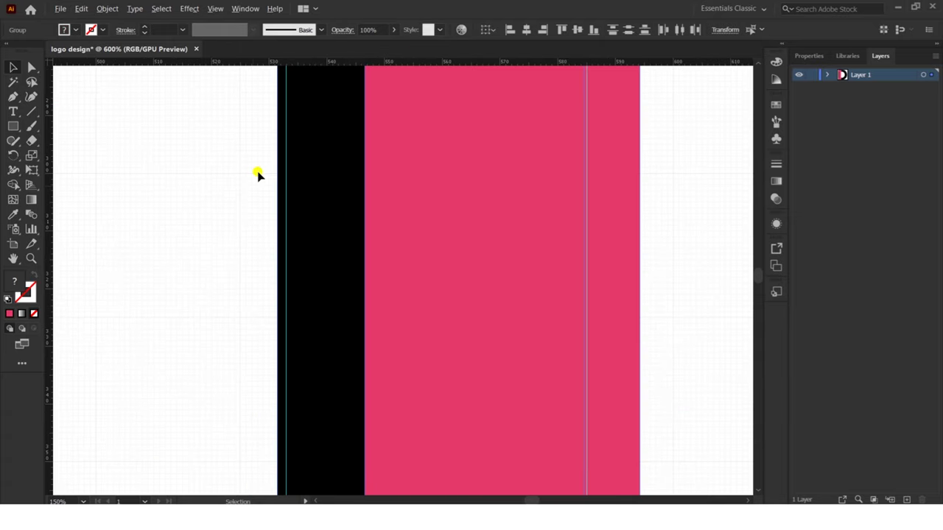
mouse_move(257, 174)
mouse_down()
mouse_move(336, 223)
mouse_move(292, 337)
mouse_move(267, 260)
mouse_move(210, 231)
mouse_up()
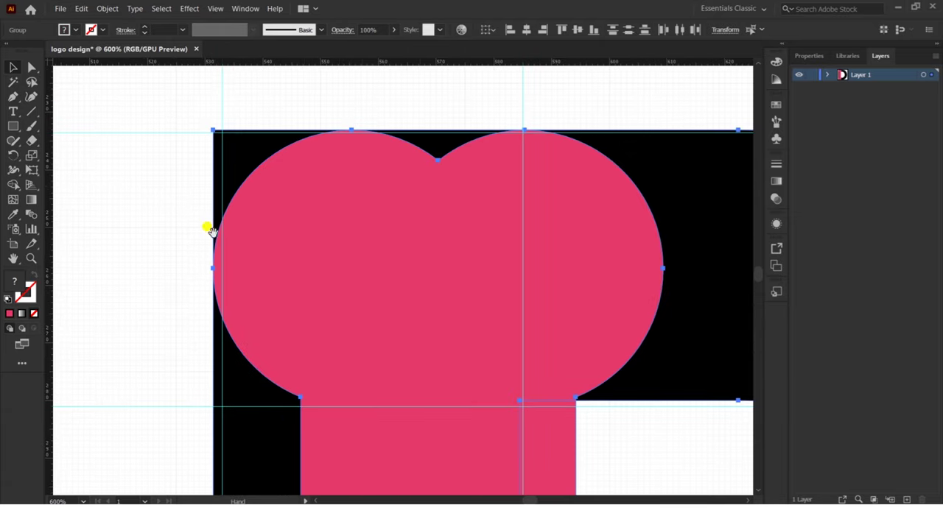
key(ctrl+shift+a)
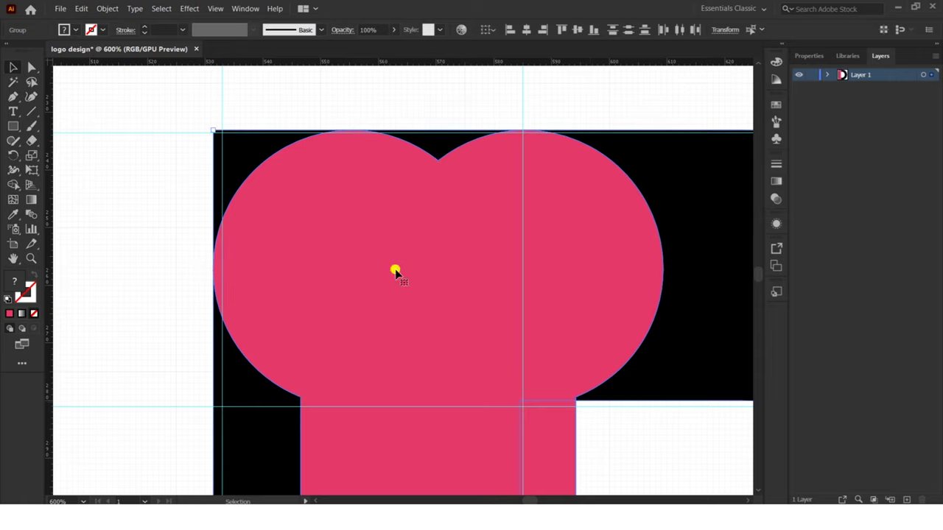
scroll(395, 272, down, 5)
scroll(413, 190, down, 3)
scroll(405, 151, down, 5)
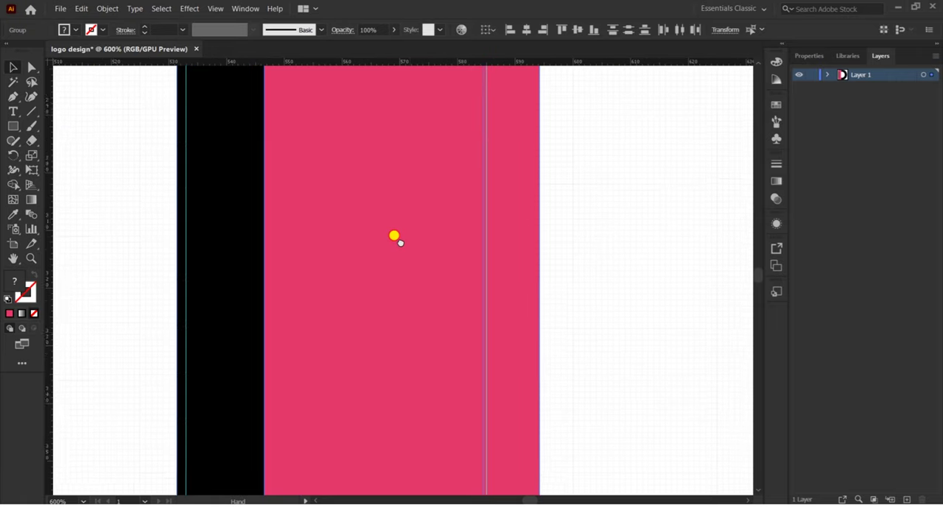
scroll(395, 237, right, 1)
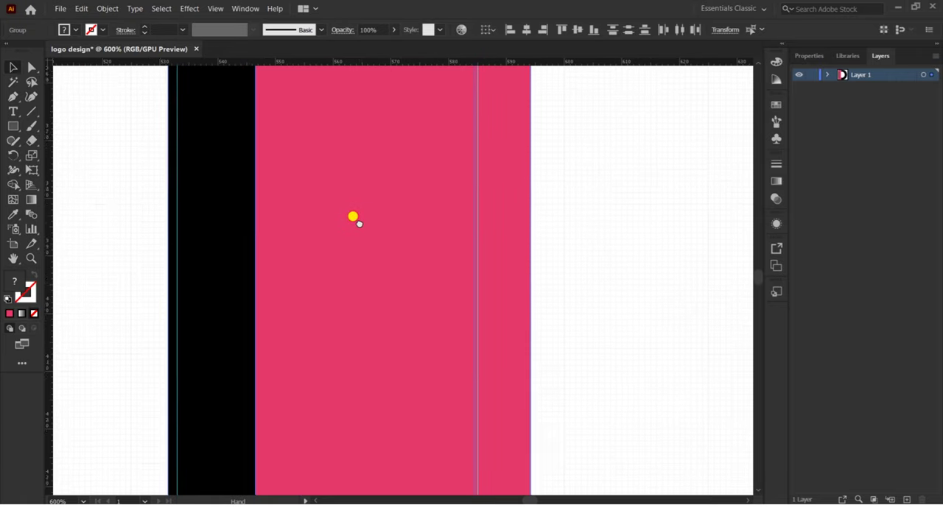
scroll(354, 218, down, 3)
scroll(359, 251, down, 3)
scroll(361, 229, down, 2)
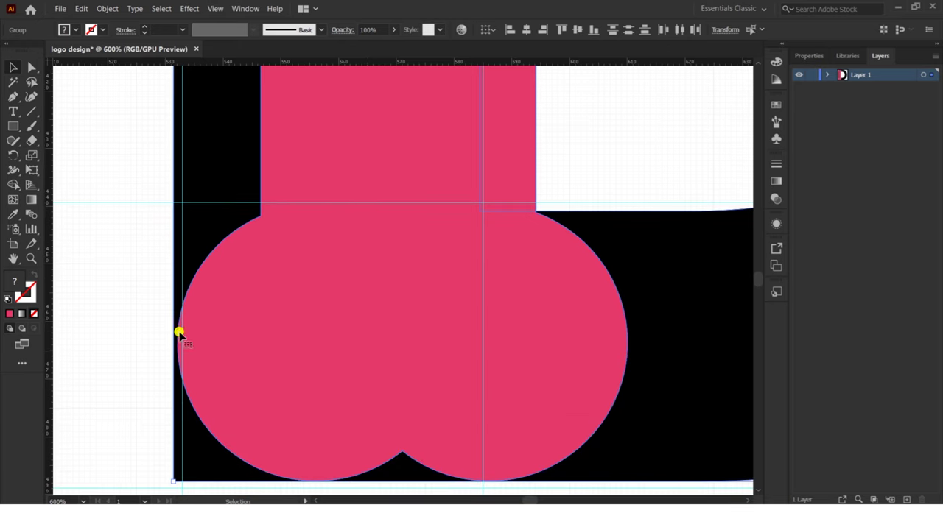
Step: Nudge the pink bone slightly left so it sits over the D's stem
click(280, 333)
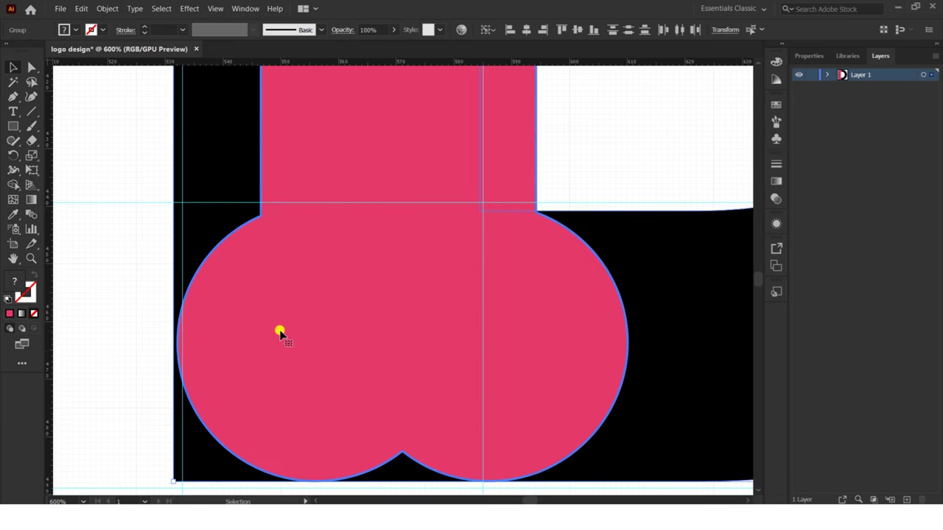
key(Left)
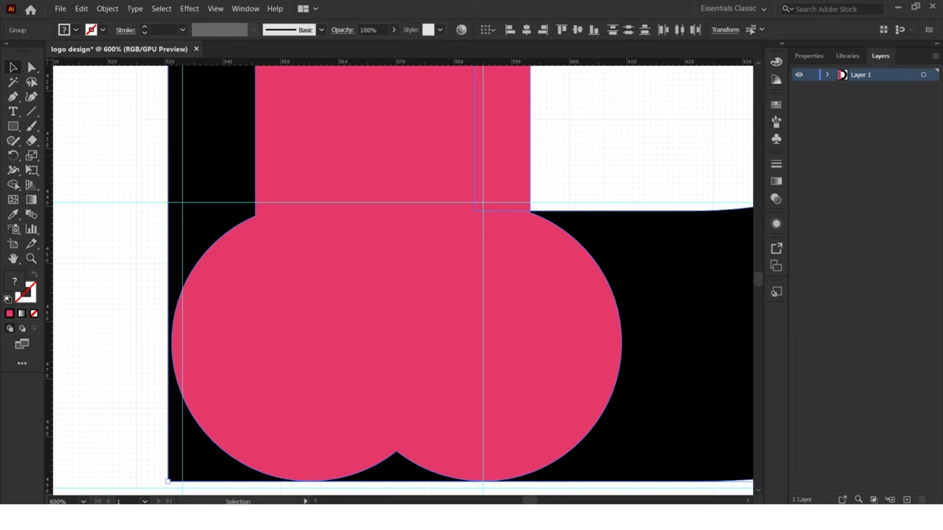
click(484, 313)
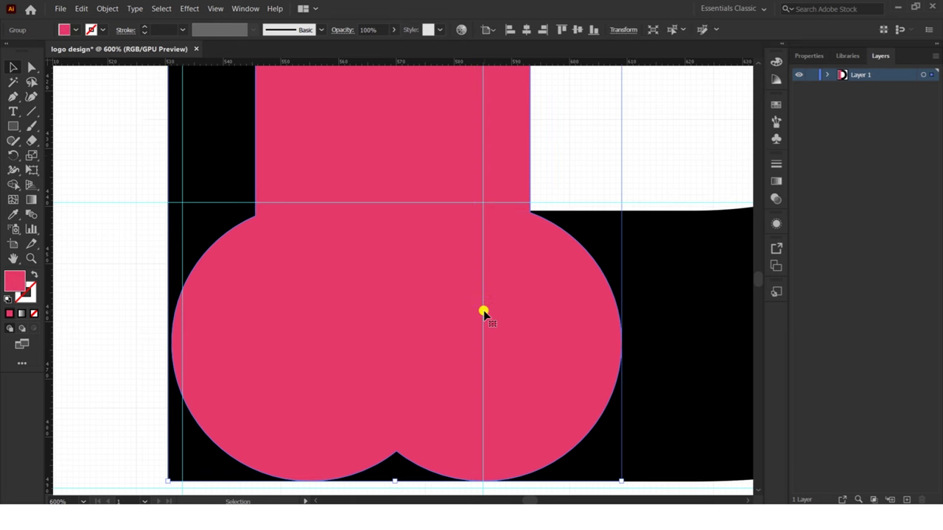
key(Left)
key(Left)
key(Right)
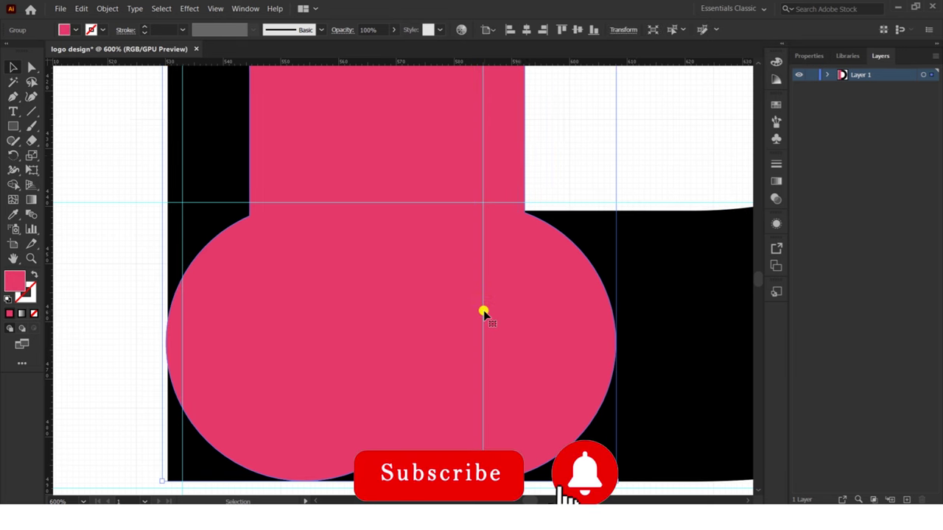
key(Right)
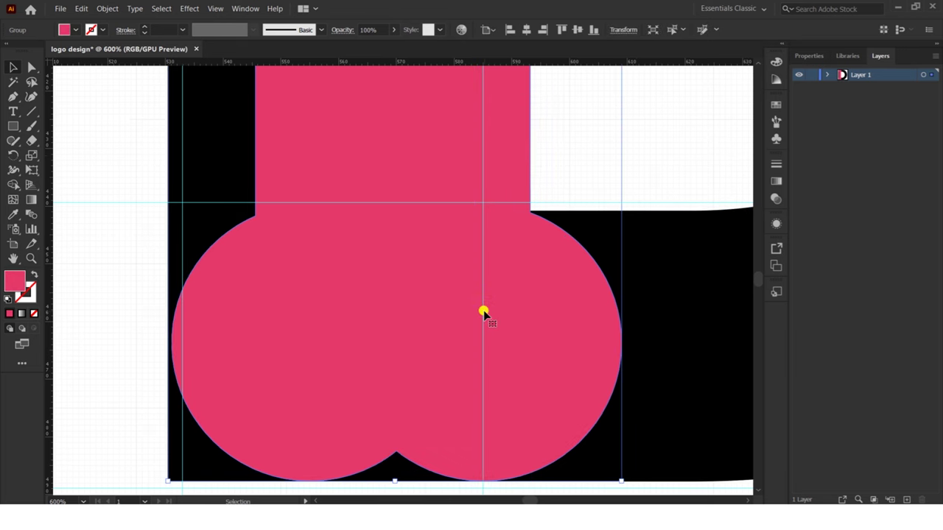
key(Left)
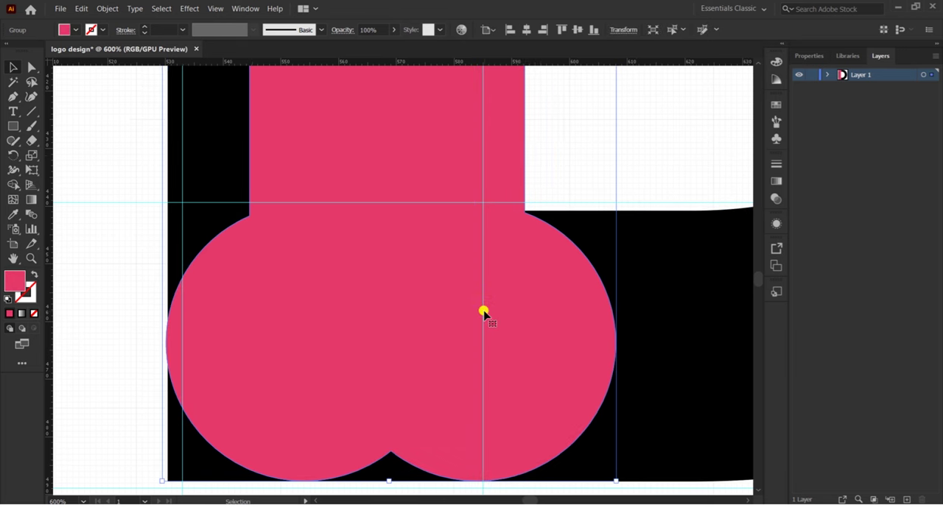
Step: Check the bone's vertical alignment, nudging it up and back down
scroll(530, 342, up, 2)
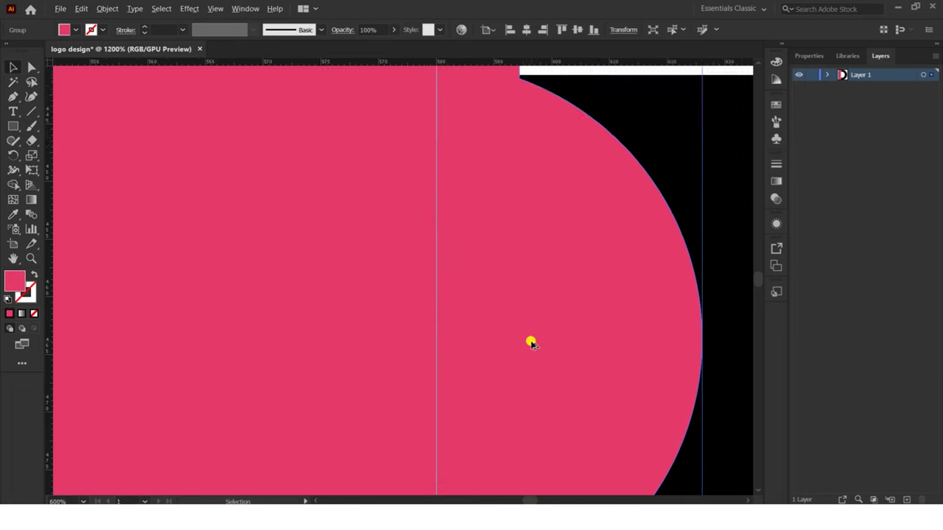
scroll(530, 343, up, 1)
scroll(530, 343, up, 1)
scroll(530, 343, down, 2)
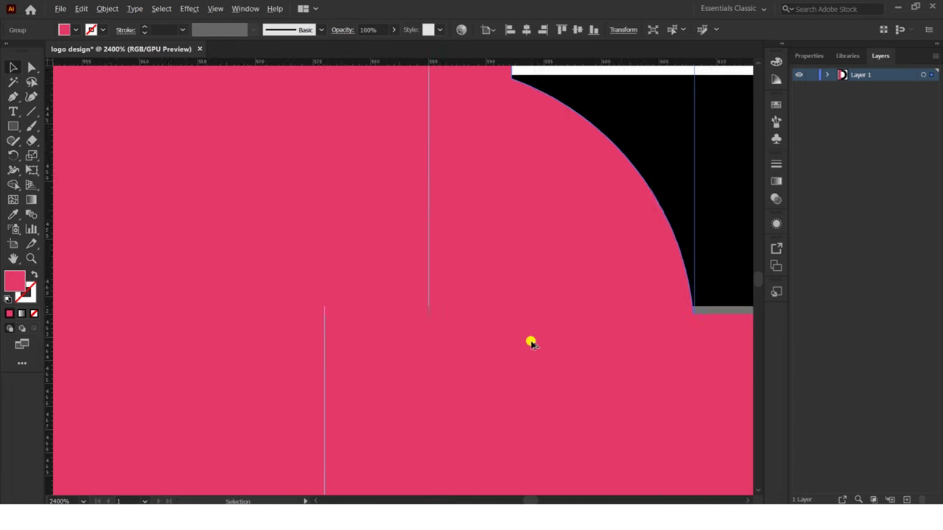
scroll(532, 339, down, 1)
key(Up)
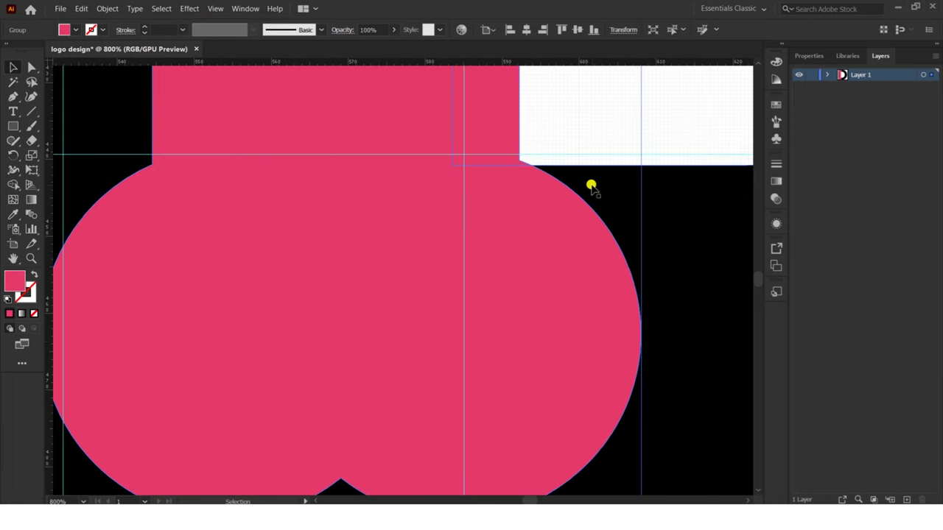
key(Down)
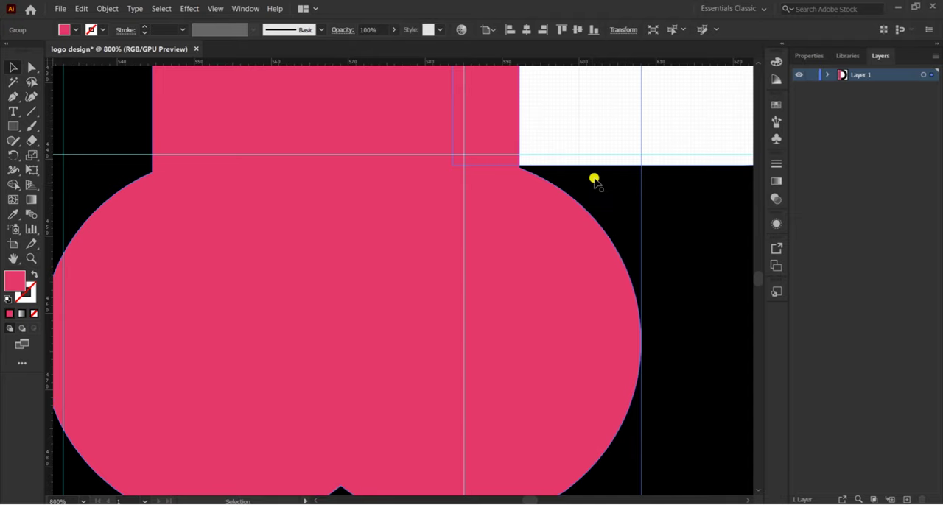
scroll(593, 179, up, 1)
scroll(593, 179, down, 1)
scroll(594, 179, down, 1)
scroll(425, 318, down, 1)
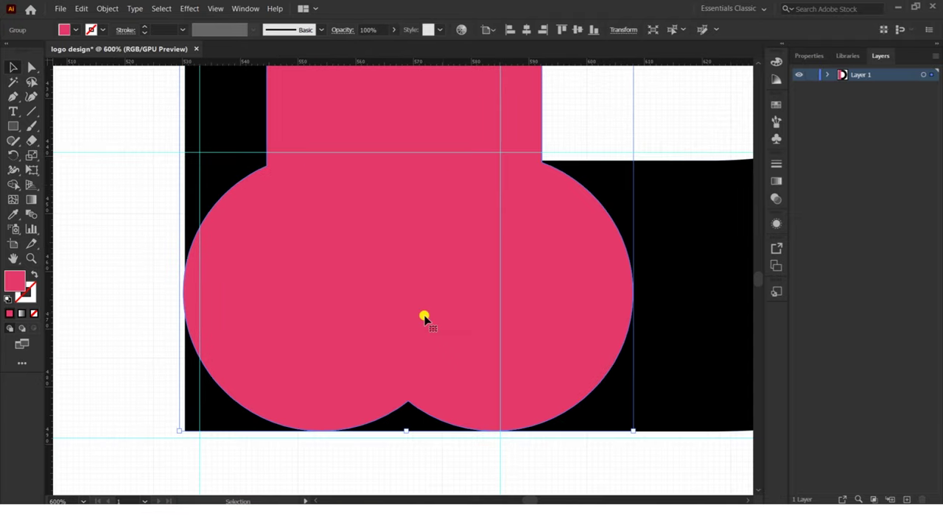
scroll(424, 318, down, 2)
scroll(420, 315, down, 3)
scroll(427, 312, up, 2)
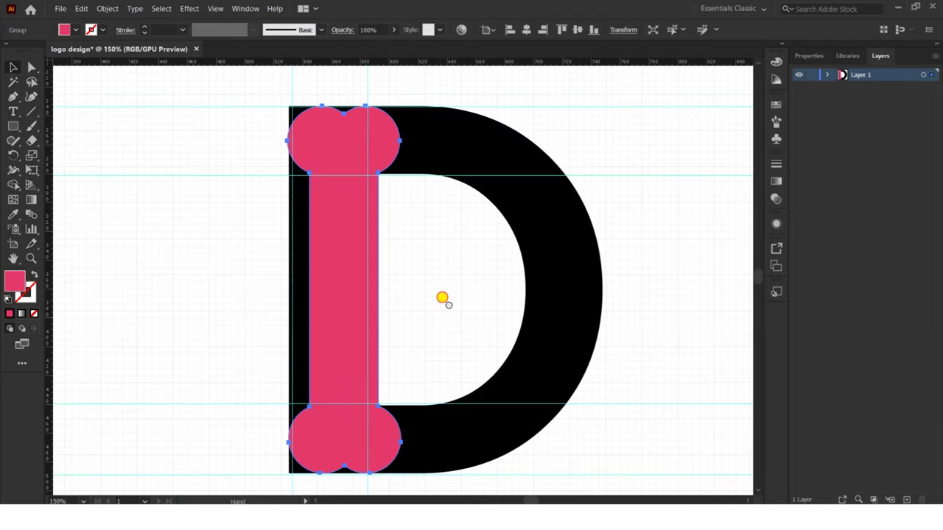
Step: Select the black D together with the bone and switch to the Shape Builder tool
drag(442, 298, 451, 285)
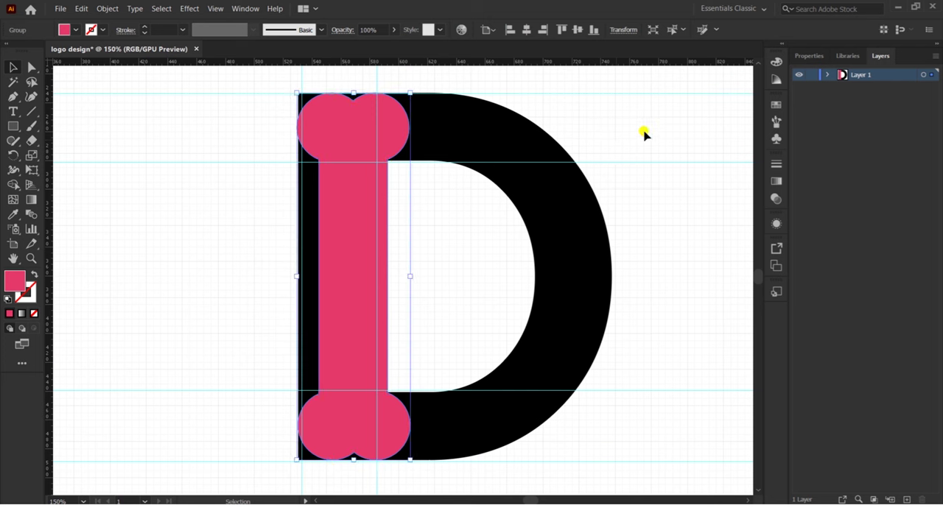
key(ctrl+a)
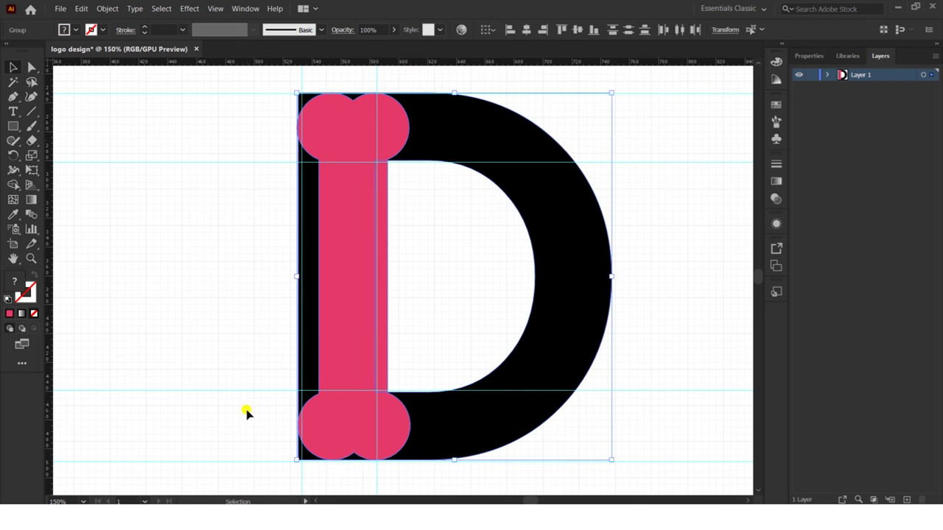
key(a)
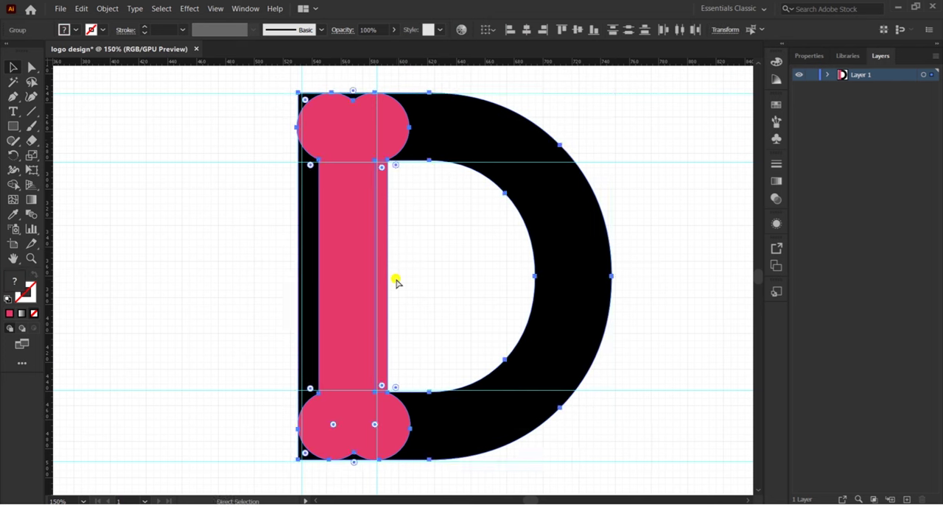
key(v)
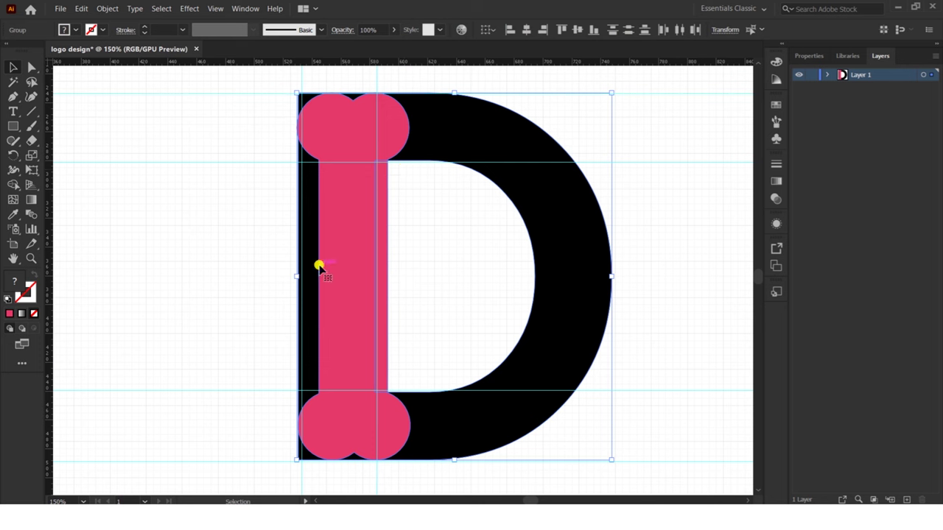
key(shift+m)
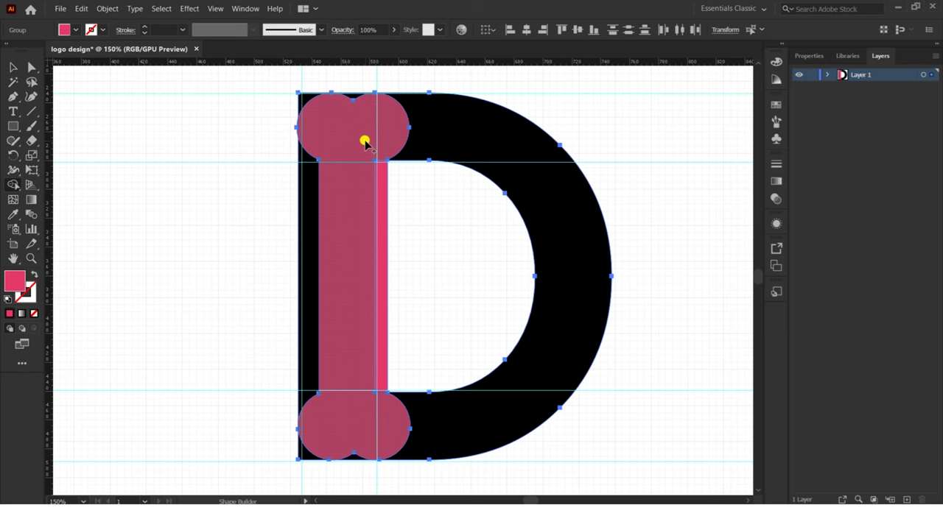
Step: Merge the bone with the D's stem and remove the leftover black strip beside it
mouse_move(355, 128)
mouse_down()
mouse_move(388, 200)
mouse_move(449, 282)
mouse_up()
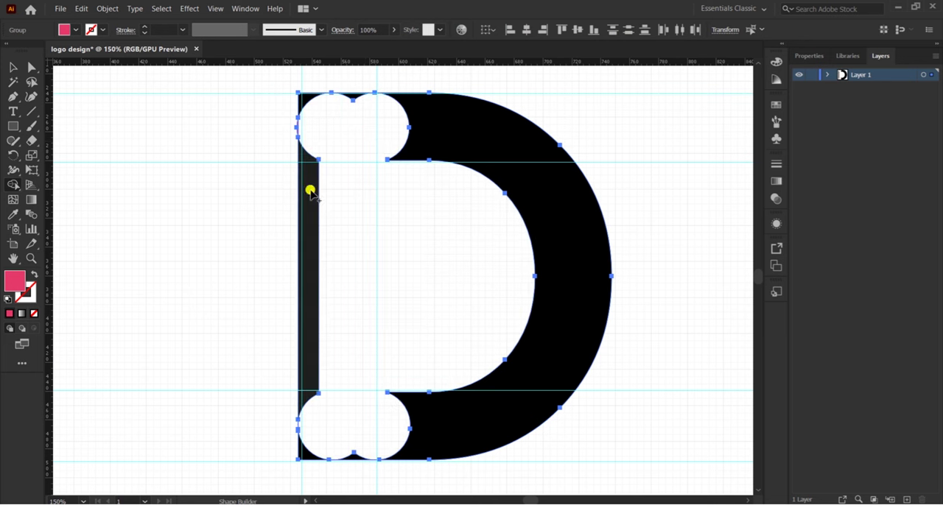
alt+click(300, 307)
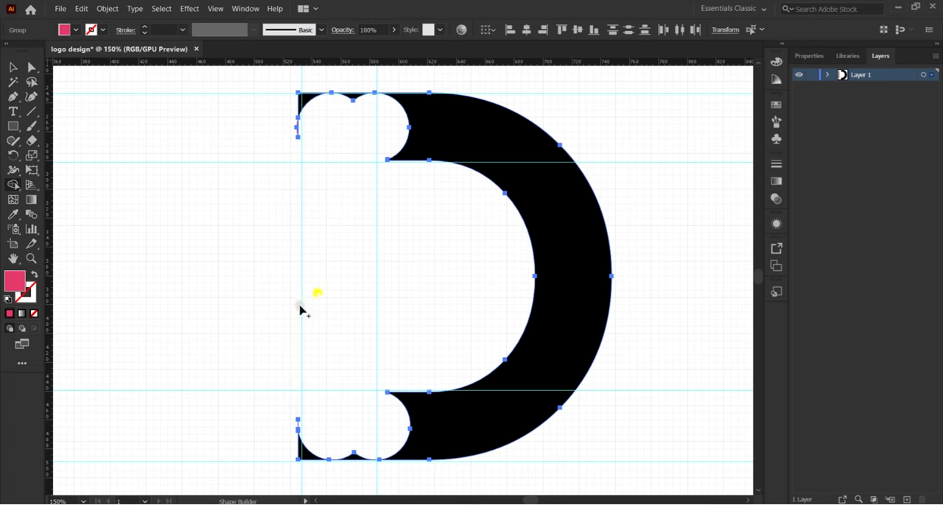
click(13, 67)
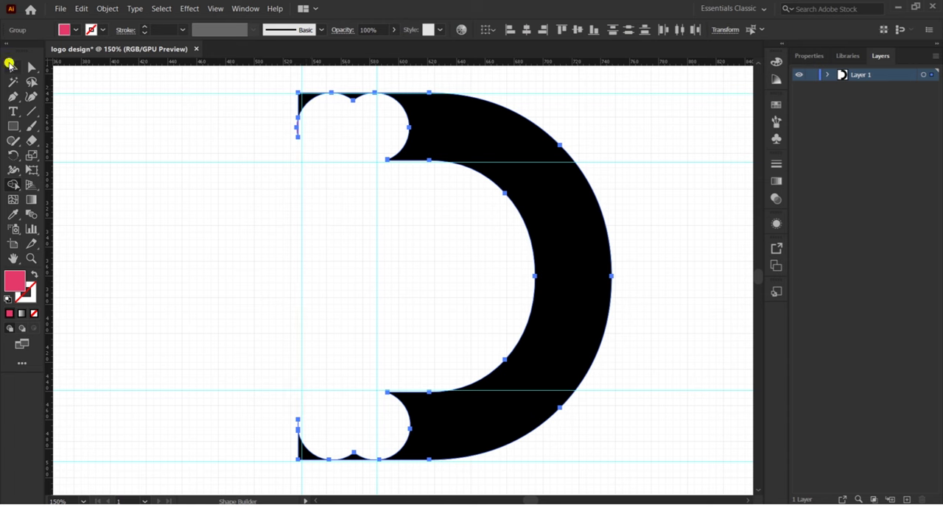
click(155, 247)
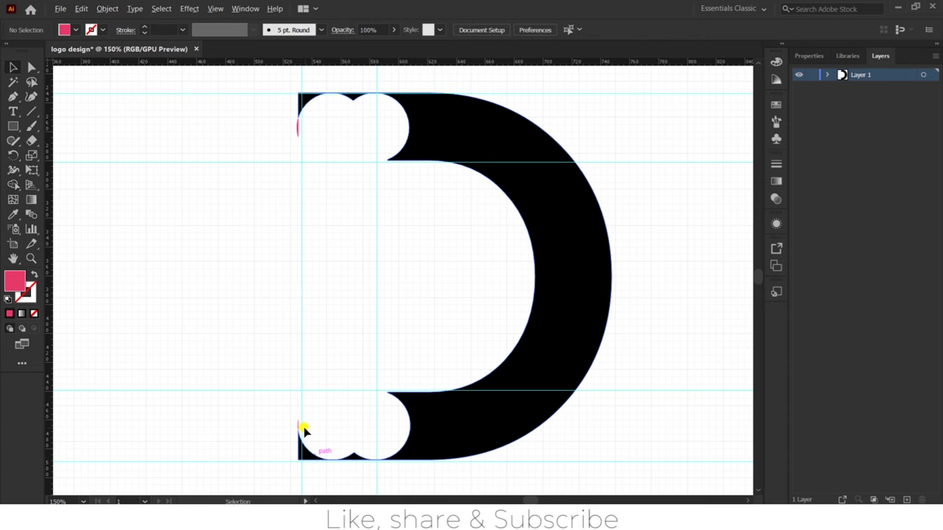
Step: Inspect the bone-cut D and shift the view left to leave room beside it
scroll(303, 431, down, 3)
scroll(298, 430, up, 6)
scroll(297, 429, up, 5)
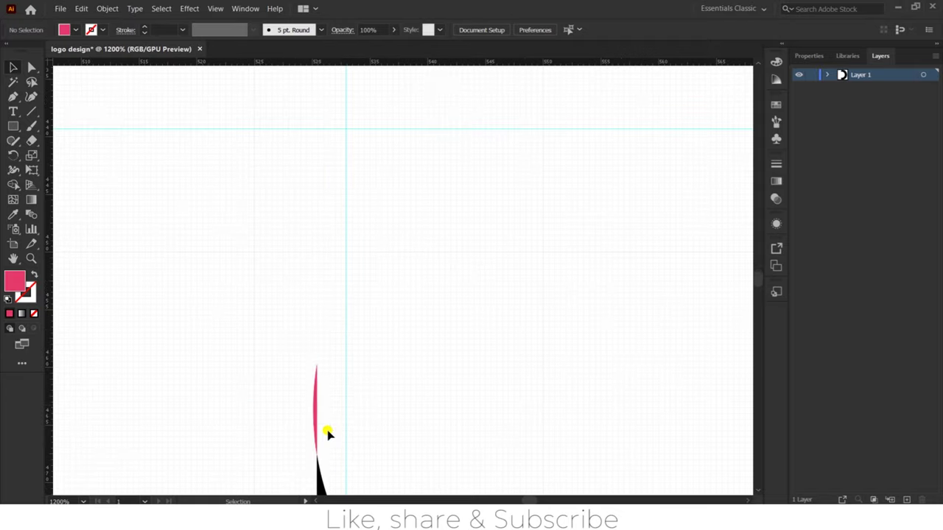
scroll(317, 407, up, 4)
scroll(372, 235, down, 2)
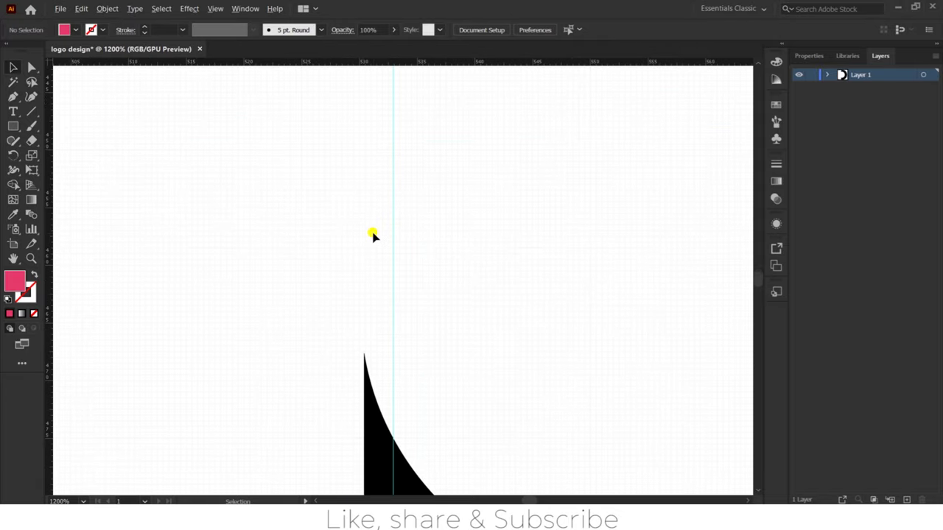
scroll(388, 354, down, 2)
scroll(361, 246, up, 3)
scroll(361, 247, down, 5)
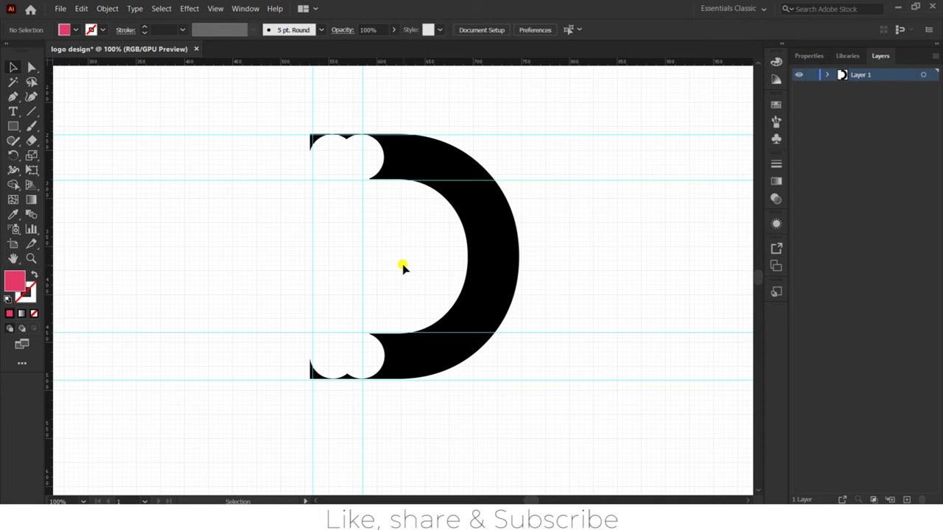
click(496, 244)
drag(470, 246, 371, 244)
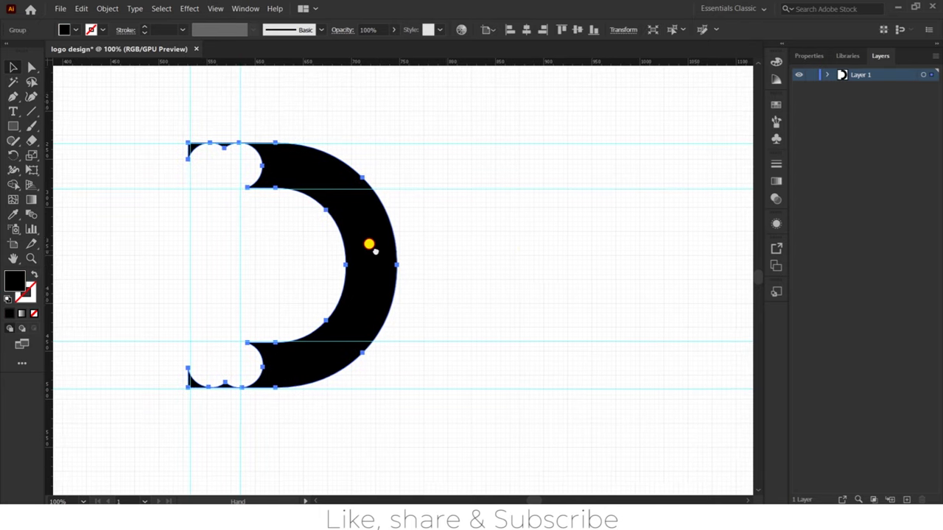
Step: Add 'ogo' text right of the D, enlarged and positioned beside the letter
click(504, 251)
key(t)
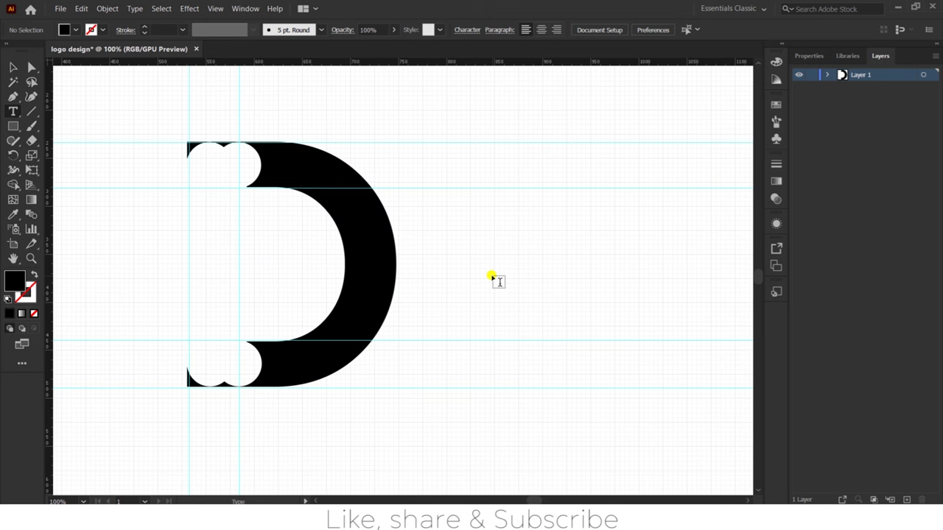
click(491, 274)
key(BackSpace)
text(ogo)
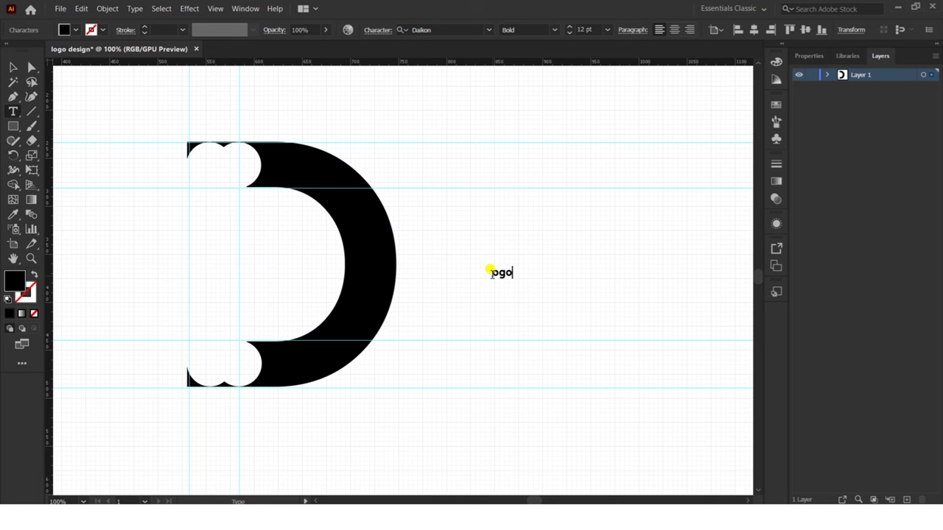
click(13, 67)
drag(501, 272, 697, 183)
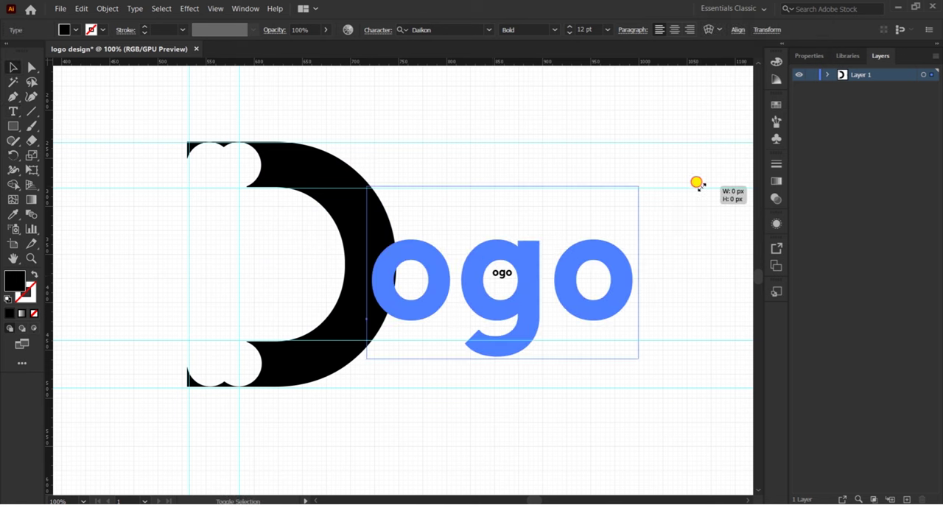
drag(533, 298, 568, 350)
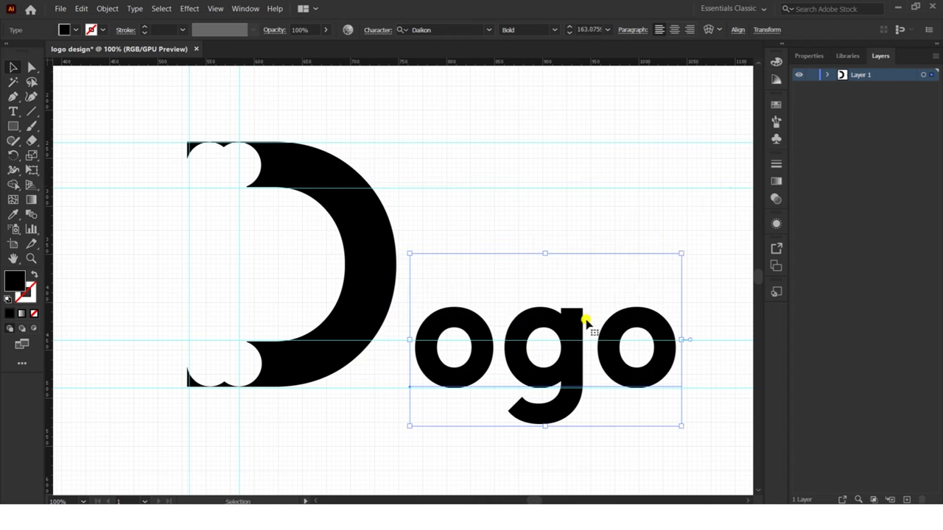
drag(679, 252, 725, 224)
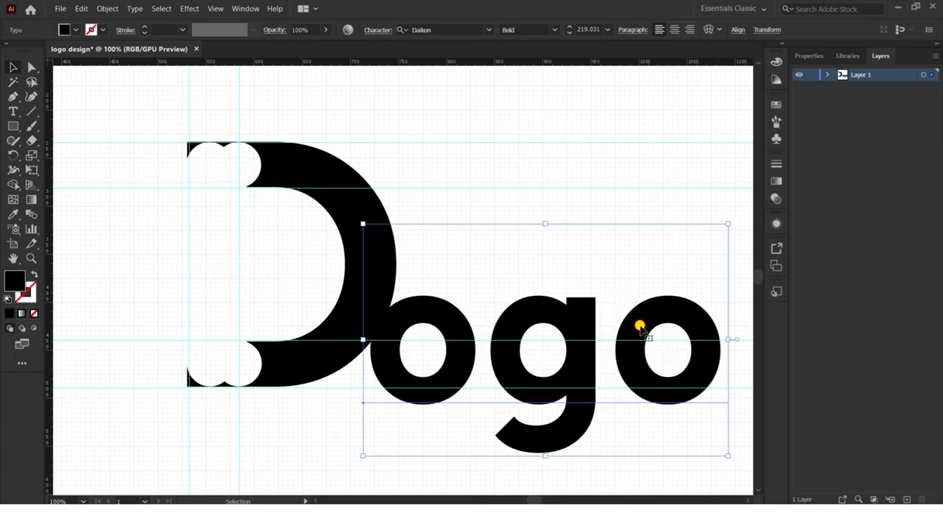
drag(638, 327, 673, 312)
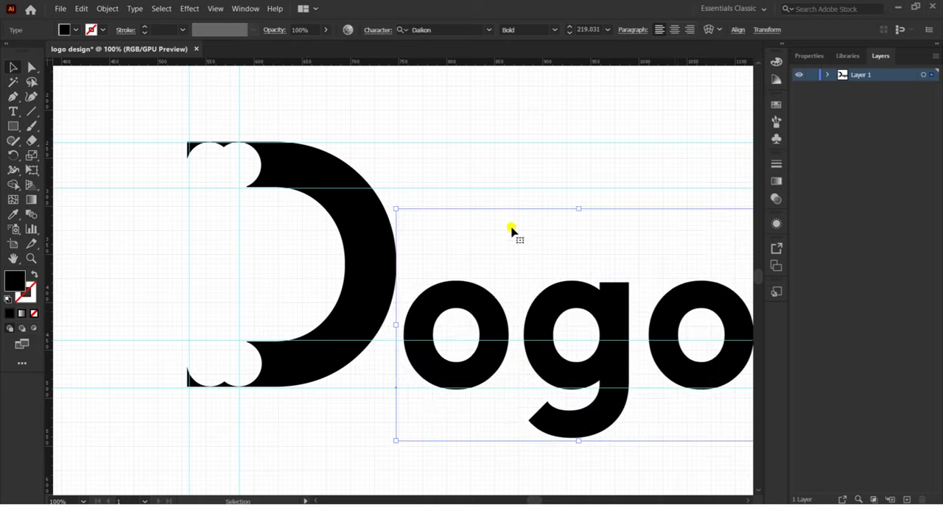
Step: Deselect everything and hide the canvas grid
scroll(341, 324, down, 2)
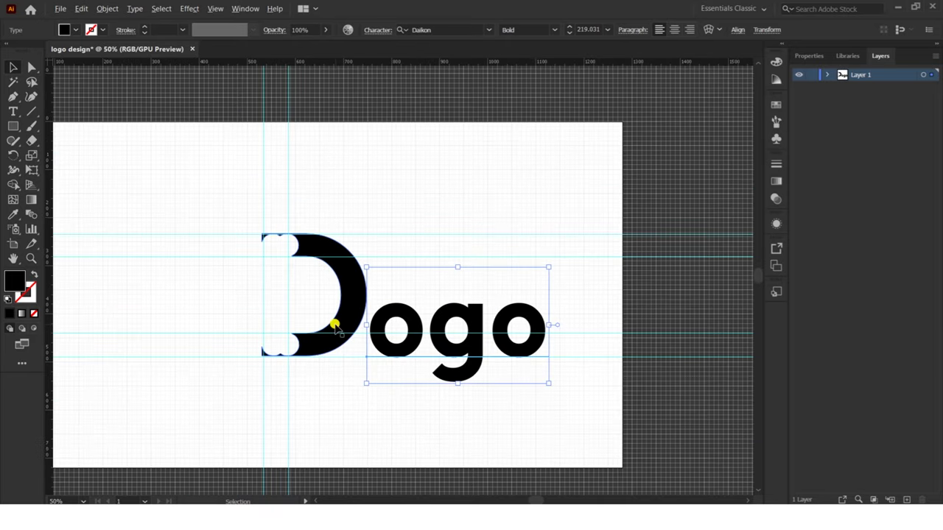
scroll(388, 298, up, 1)
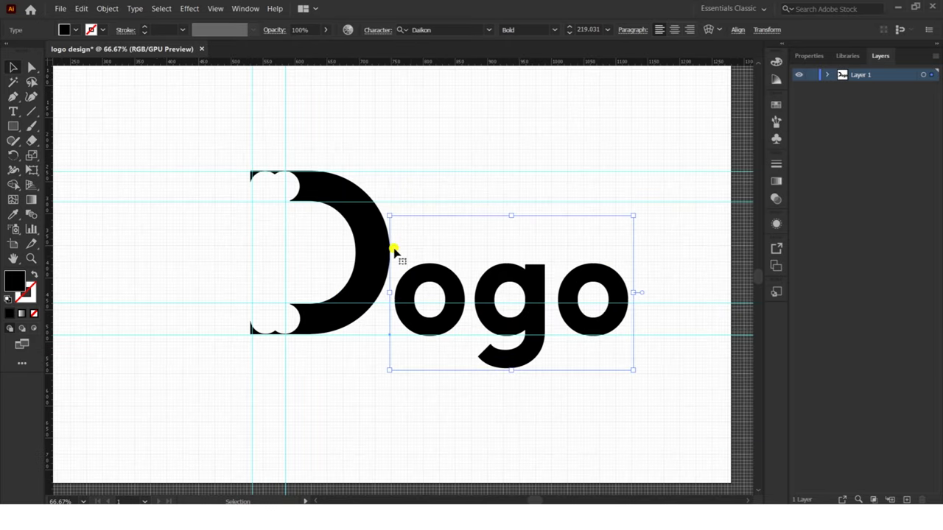
key(ctrl+shift+a)
key(ctrl+apostrophe)
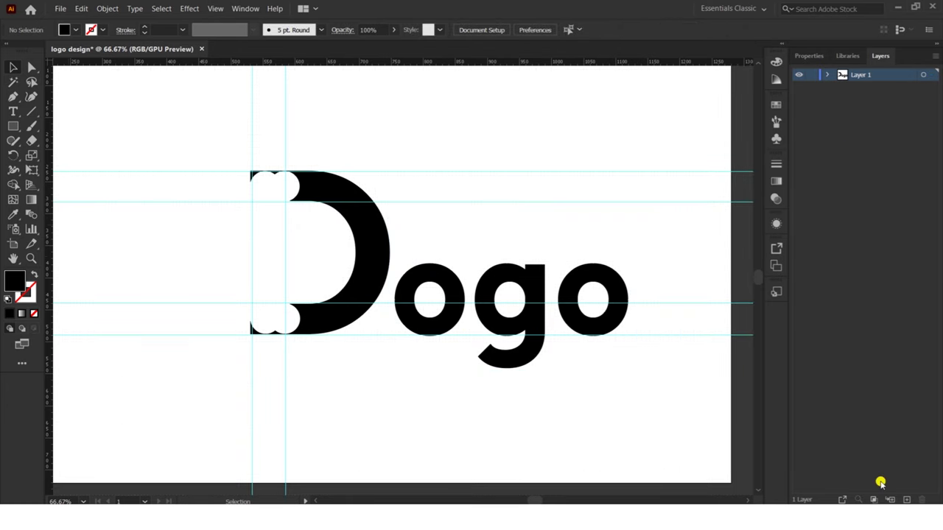
Step: Draw a rectangle over the D with its top and bottom snapped to the letter
drag(13, 126, 56, 123)
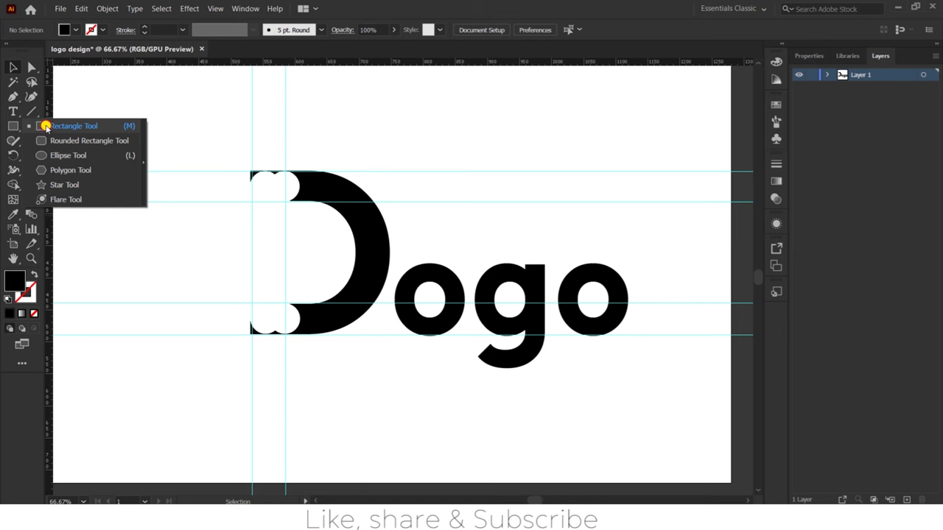
drag(212, 118, 392, 419)
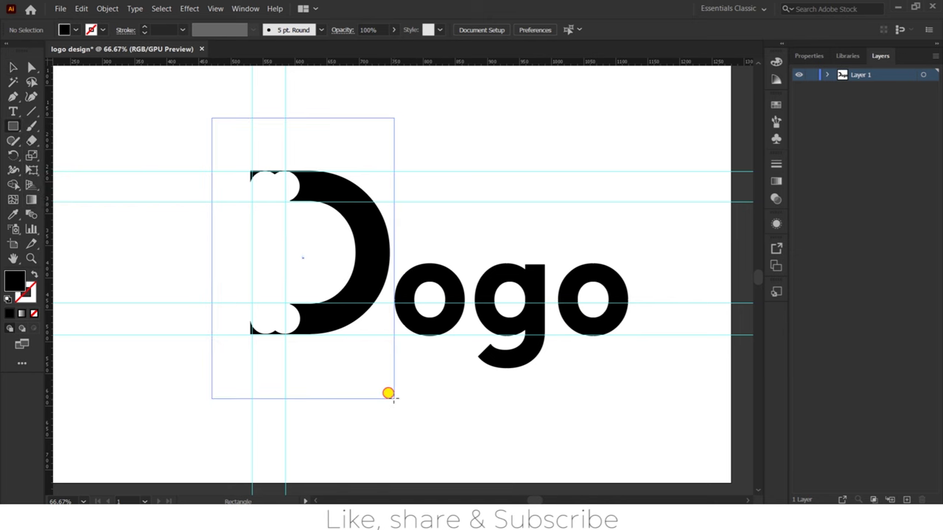
drag(387, 415, 396, 334)
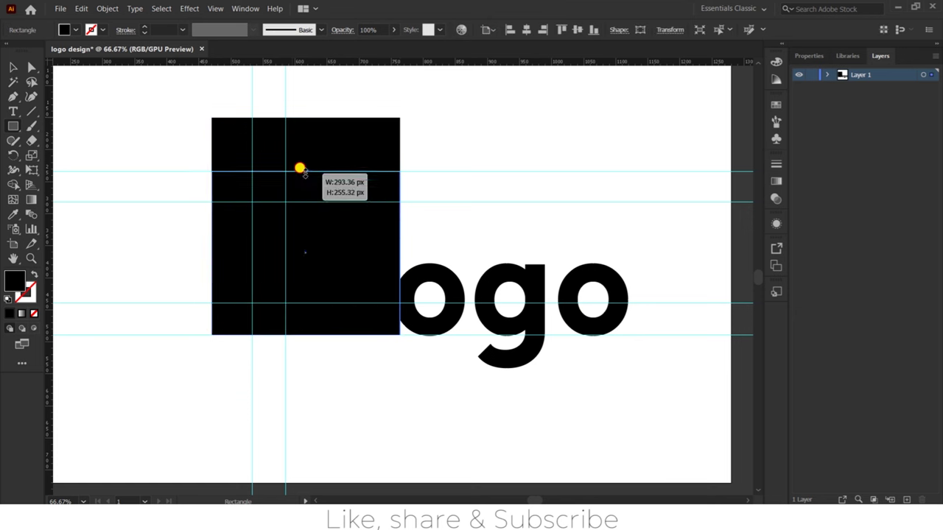
drag(300, 155, 300, 171)
Step: Fill the rectangle pink #f24c7b and send it behind the D
double_click(16, 284)
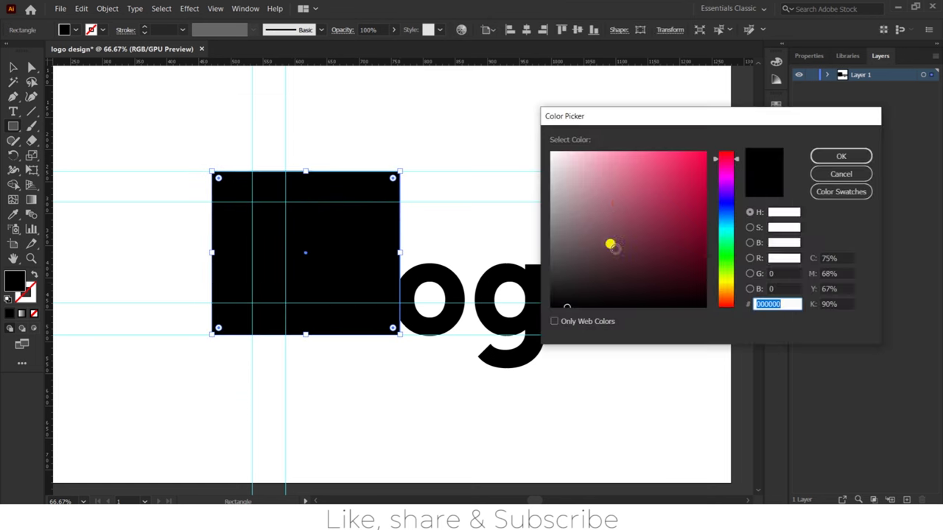
drag(611, 244, 656, 157)
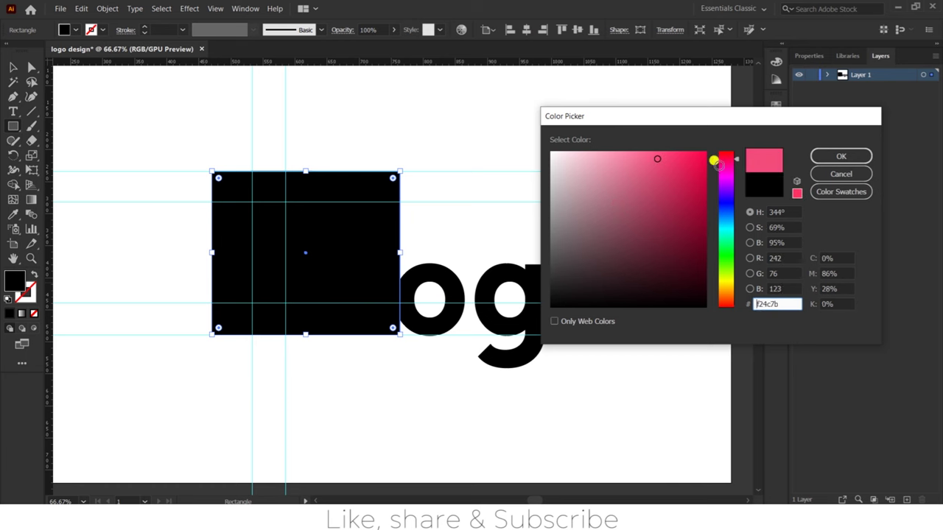
click(840, 156)
click(269, 264)
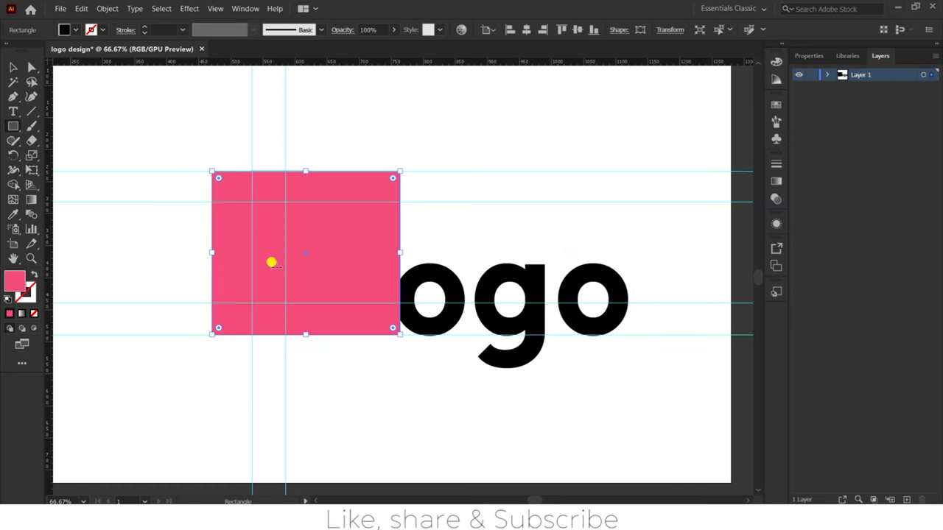
key(ctrl+shift+bracketleft)
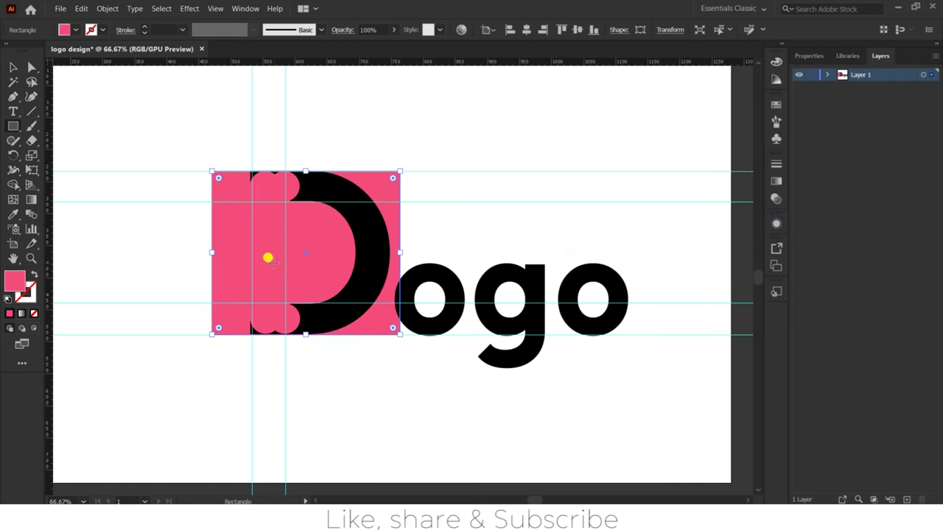
Step: Pull the pink square's left edge to line up with the D's left side
click(12, 67)
click(310, 146)
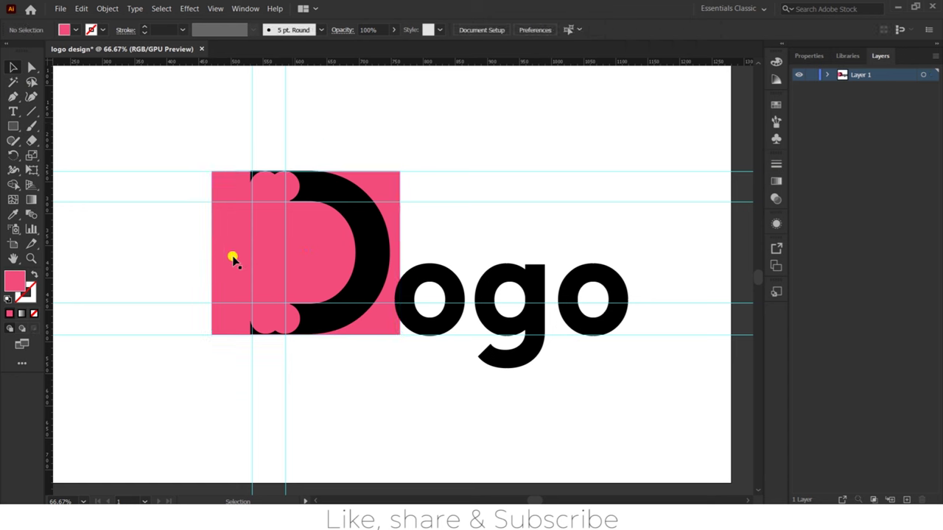
click(218, 262)
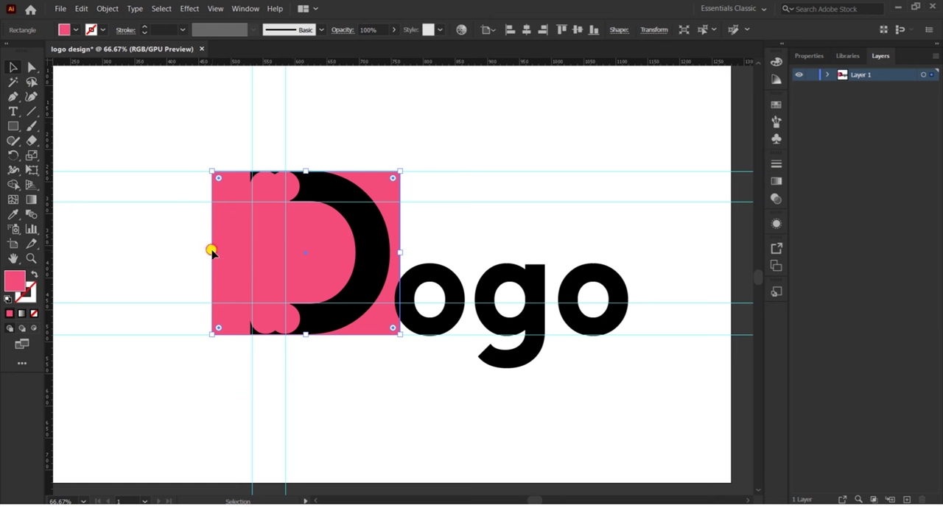
drag(211, 251, 252, 243)
click(397, 103)
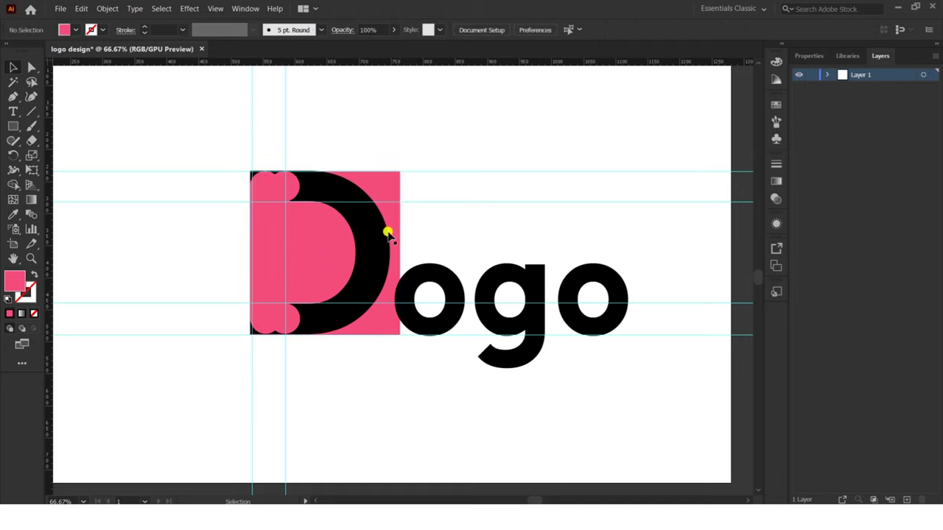
scroll(309, 365, up, 1)
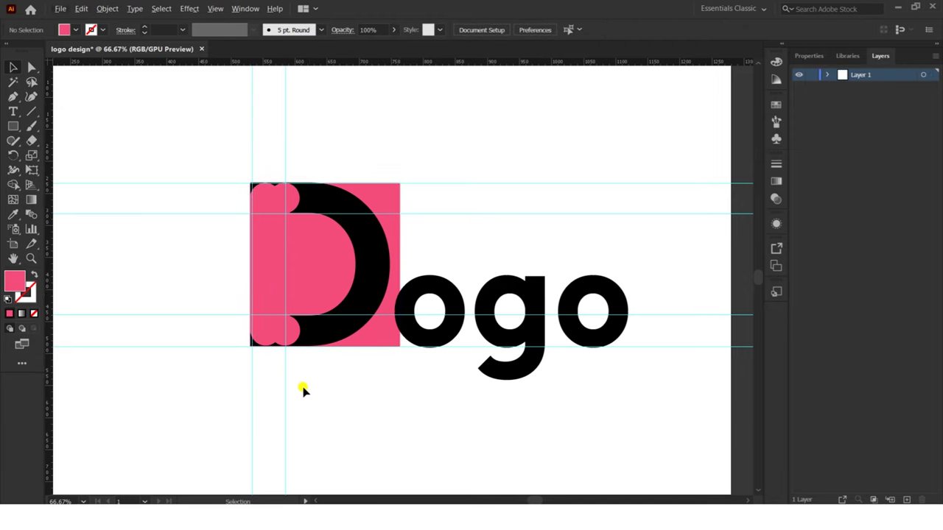
scroll(308, 396, up, 2)
scroll(308, 395, up, 1)
scroll(308, 396, down, 1)
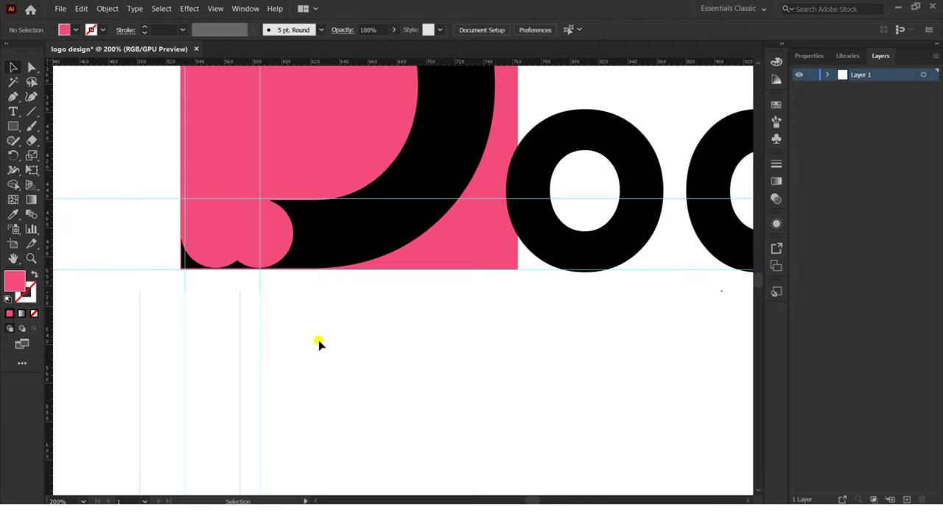
scroll(317, 344, down, 1)
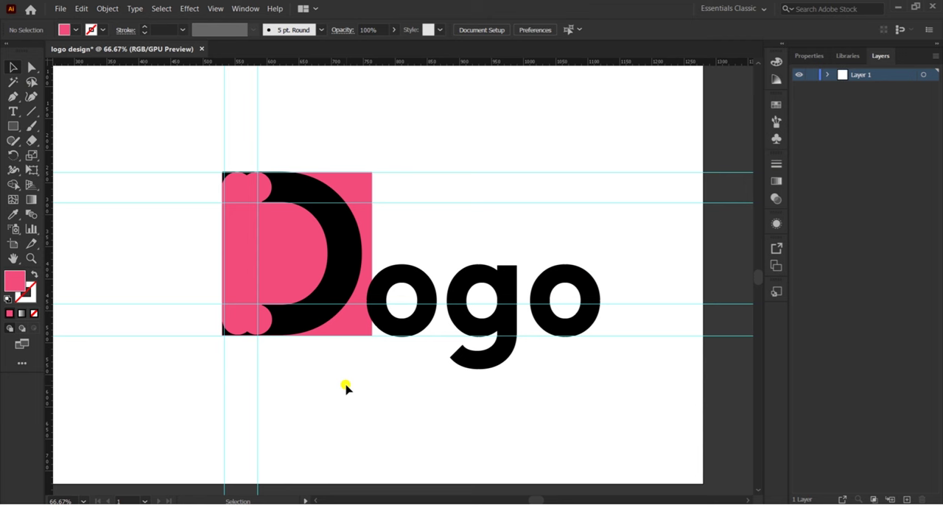
scroll(346, 386, down, 1)
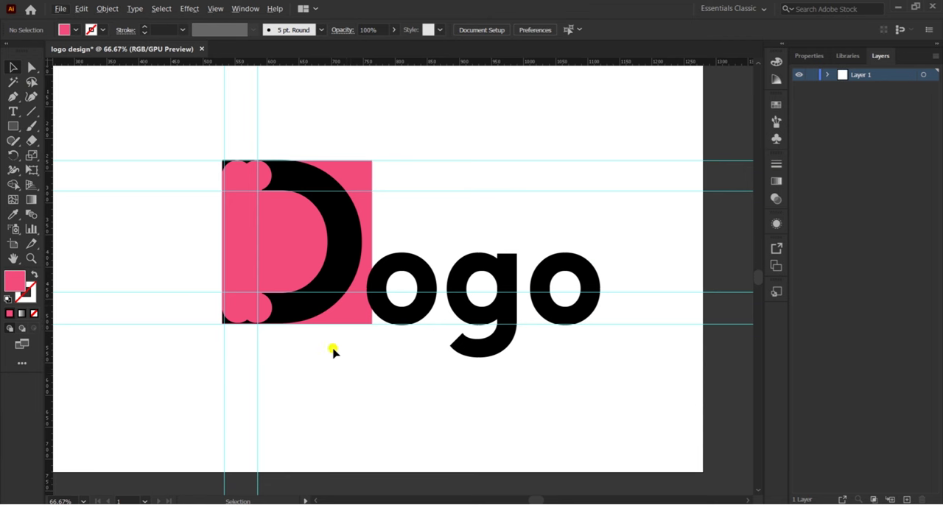
scroll(302, 305, up, 1)
scroll(309, 286, up, 1)
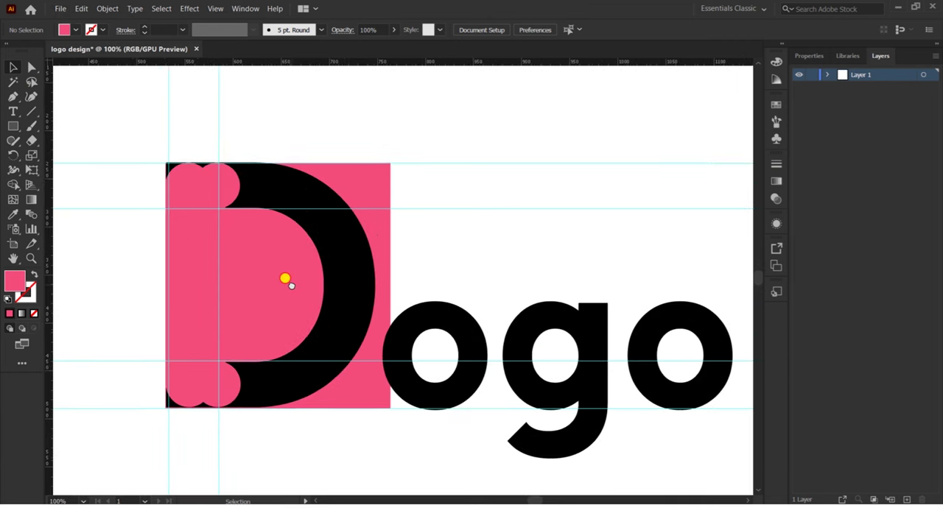
scroll(174, 156, down, 1)
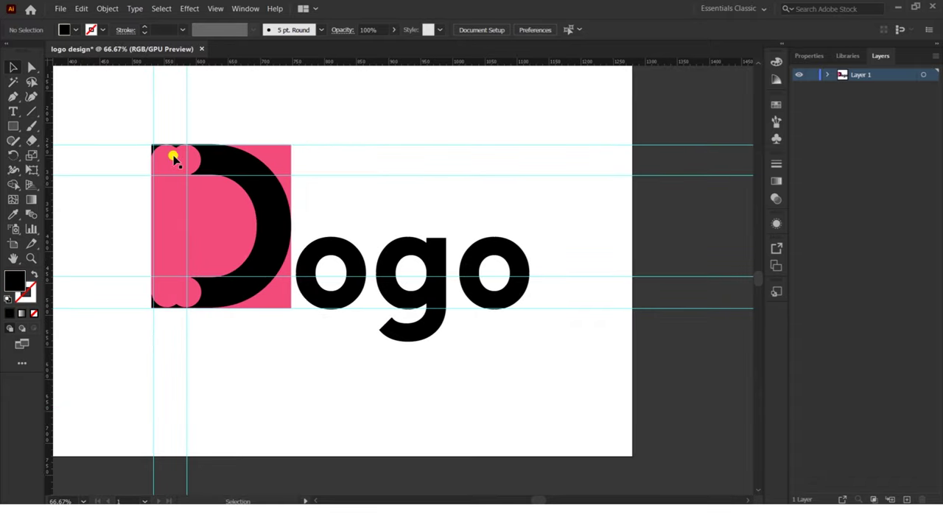
scroll(175, 161, up, 1)
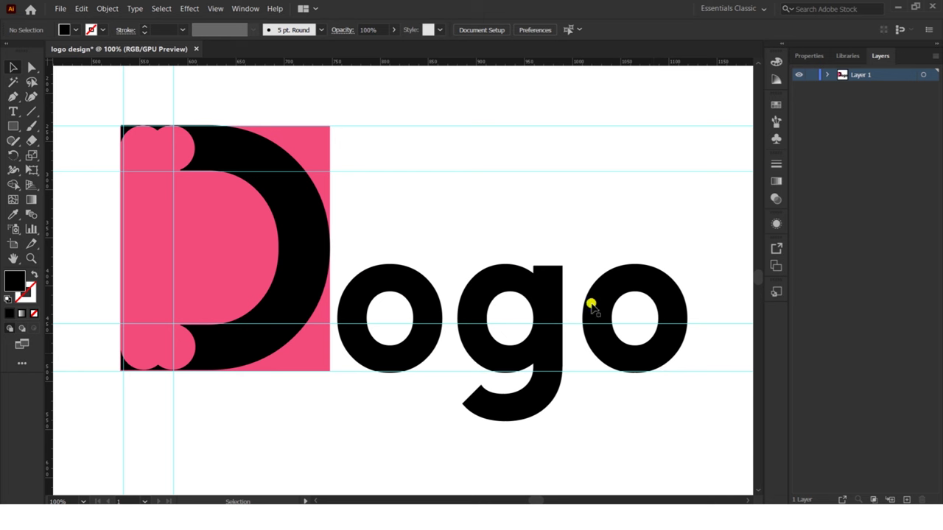
Step: Nudge the ogo text one step up and one step right, then deselect it
click(536, 291)
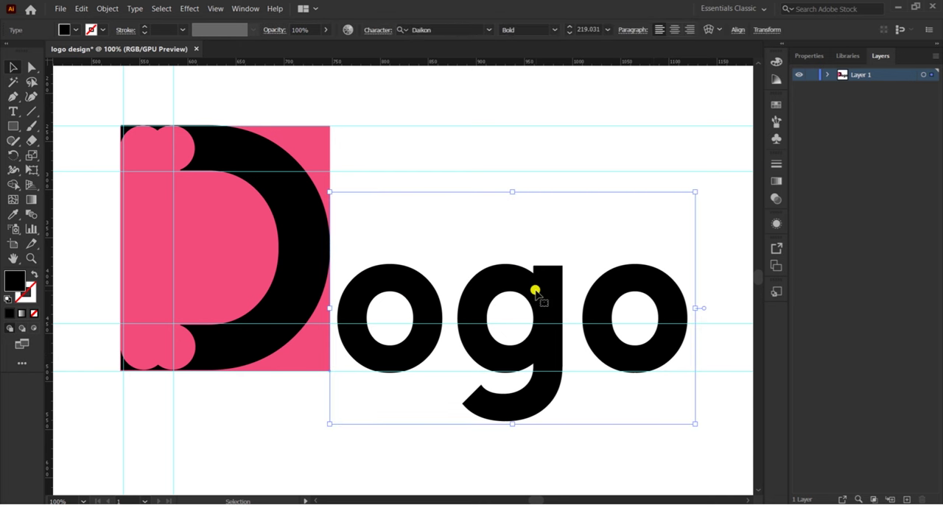
key(Up)
key(Up)
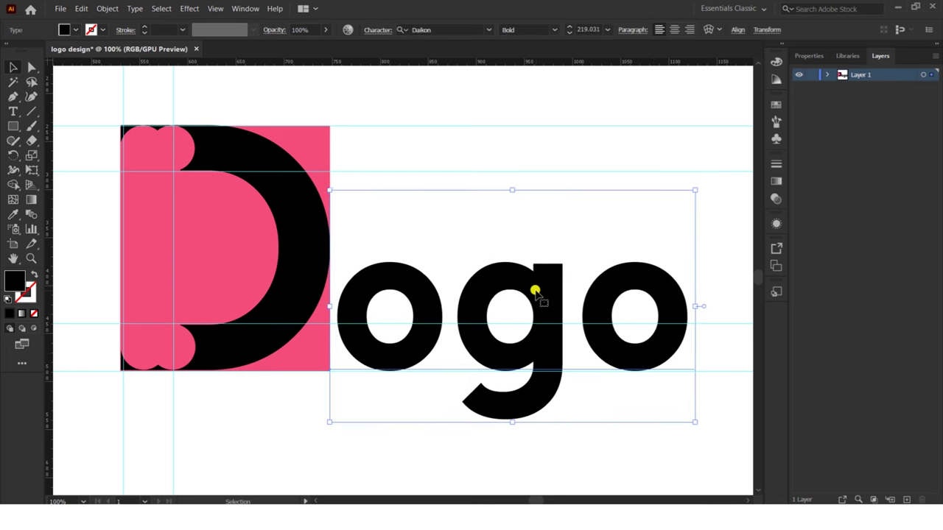
key(Right)
key(Right)
key(Right)
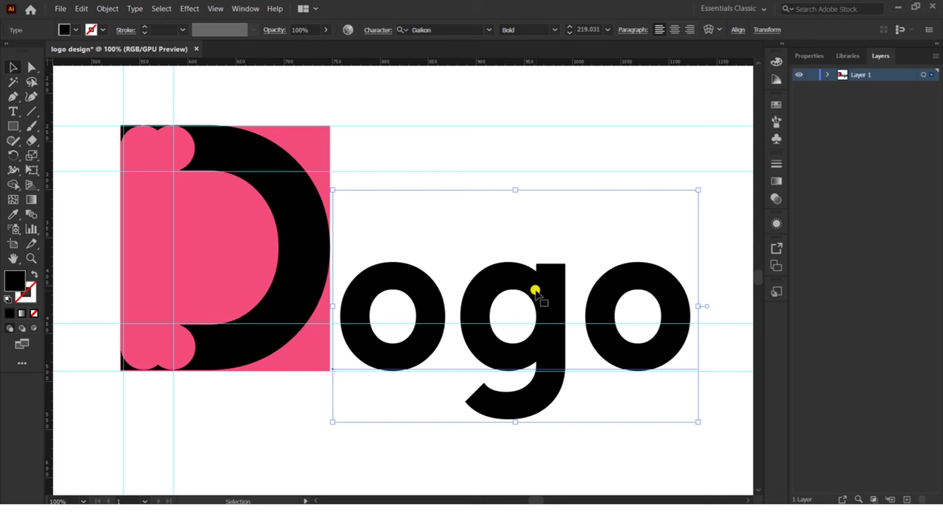
click(433, 458)
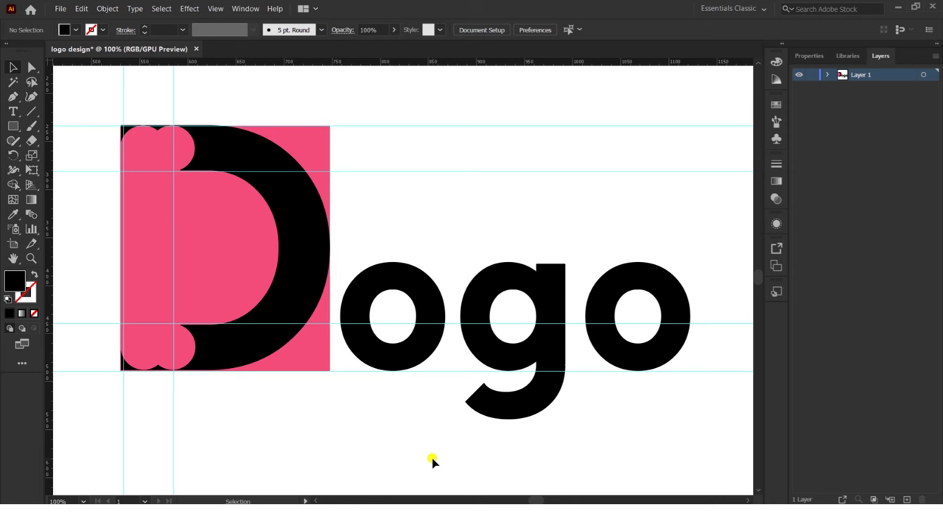
drag(505, 452, 489, 455)
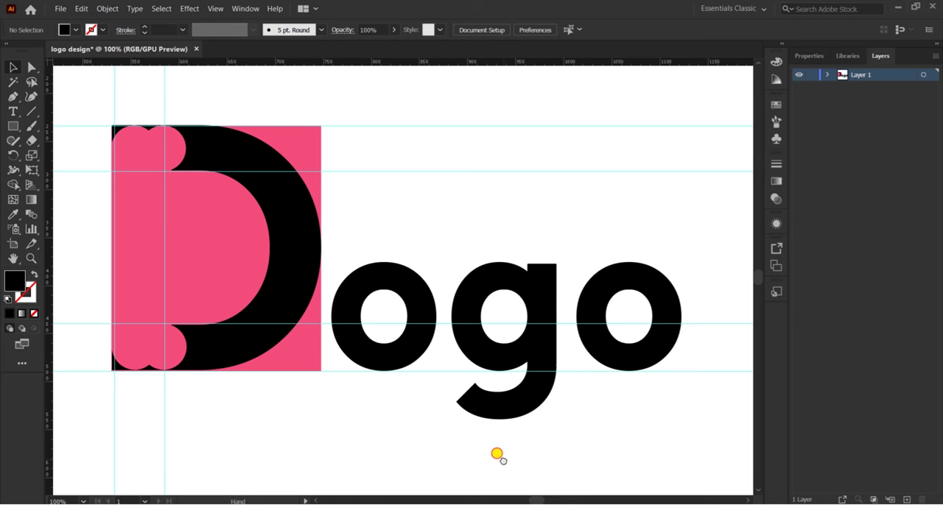